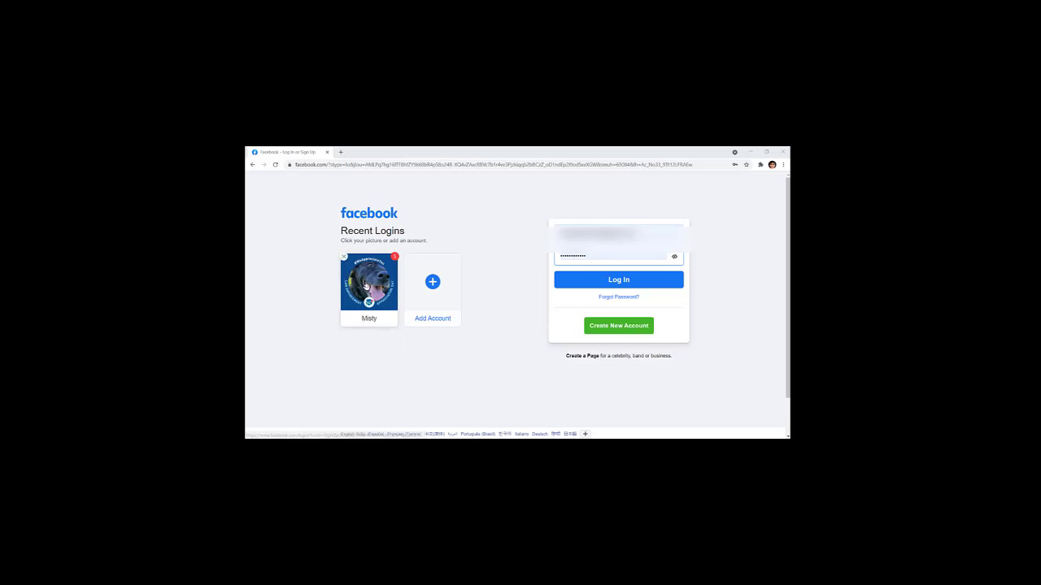
- Log in to Facebook with the filled-in credentials and start creating a new Page
left_click(614, 283)
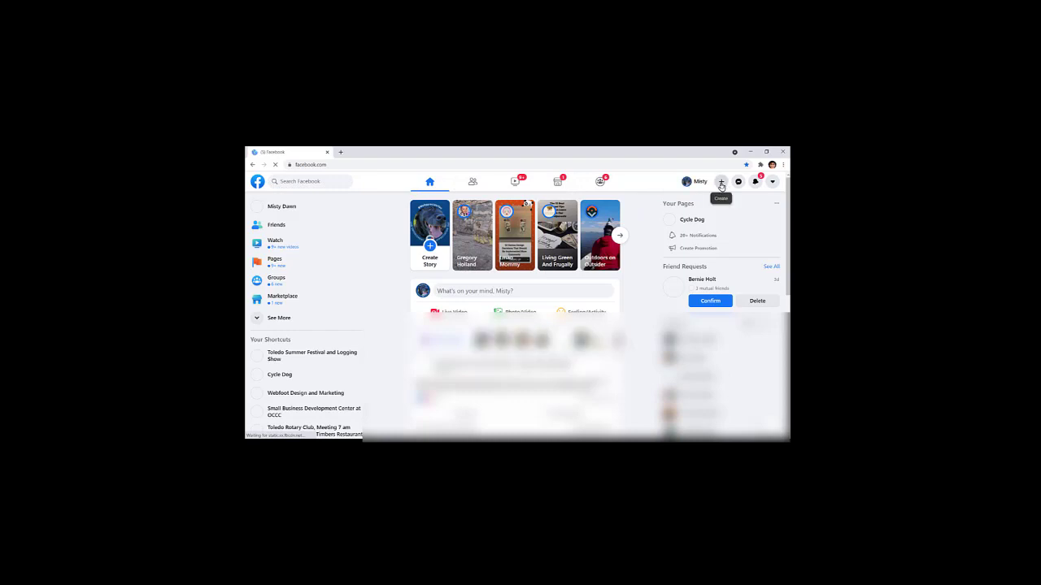
left_click(720, 182)
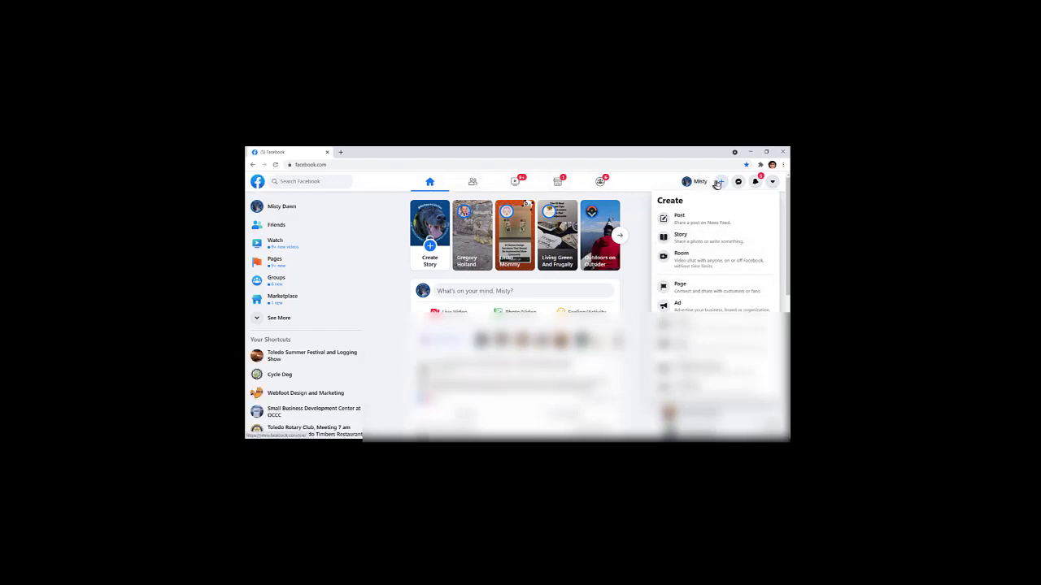
left_click(697, 285)
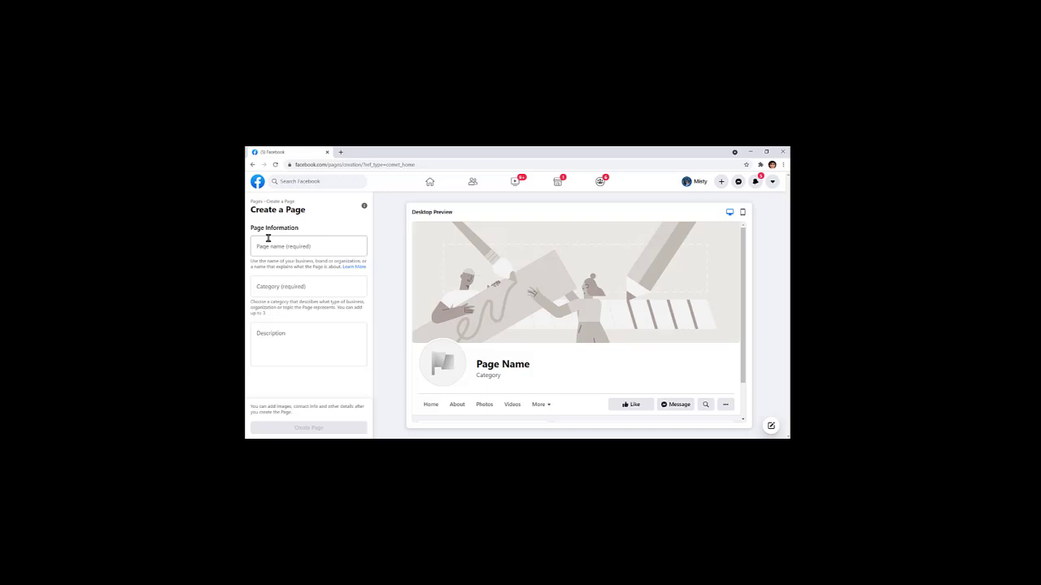
- Name the new Page "Happy business" and assign it the category Construction Company
left_click(265, 248)
type("happy")
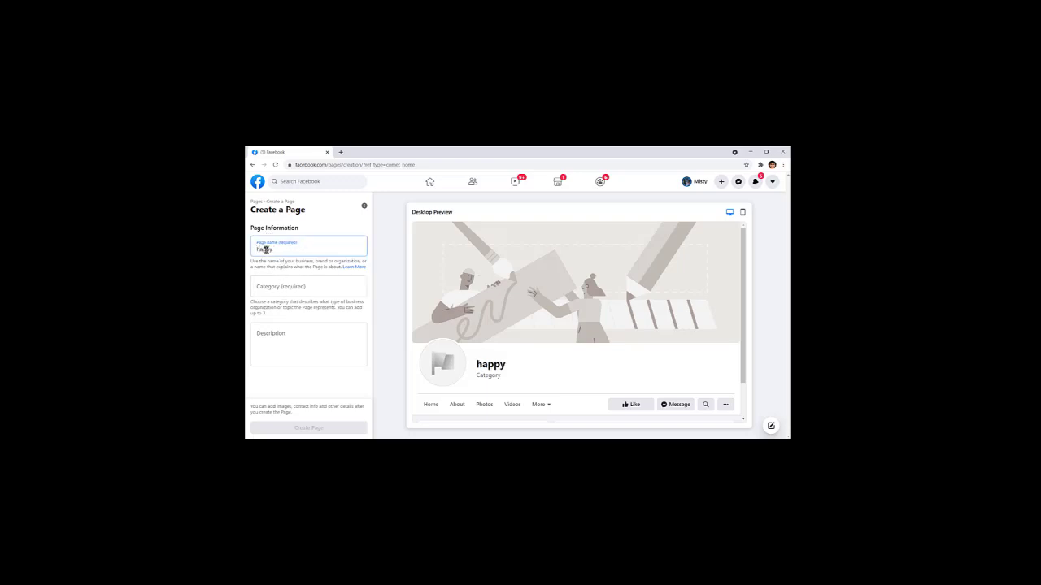
type(" business")
left_click(278, 286)
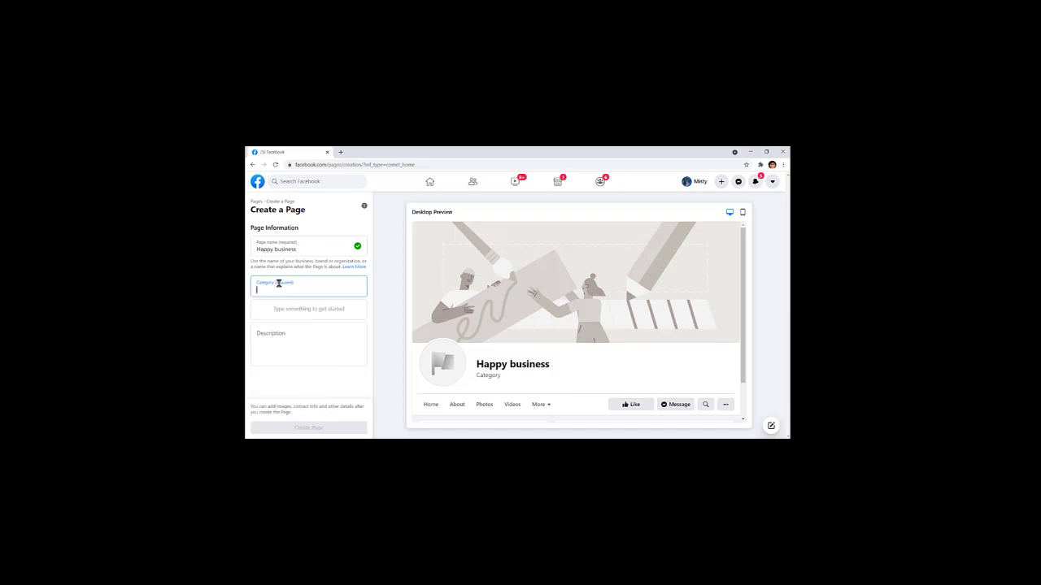
type("con")
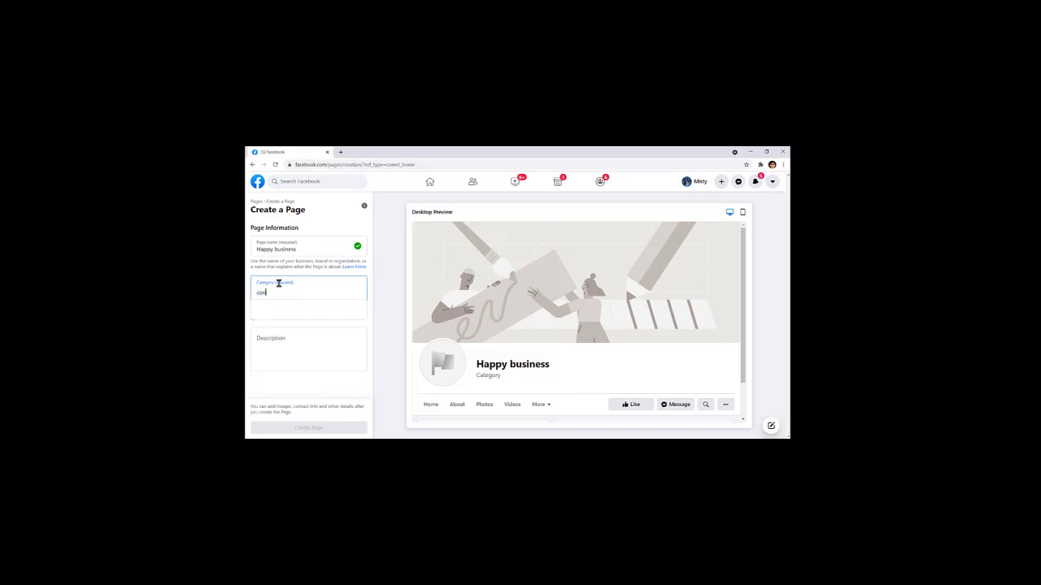
type("stuction")
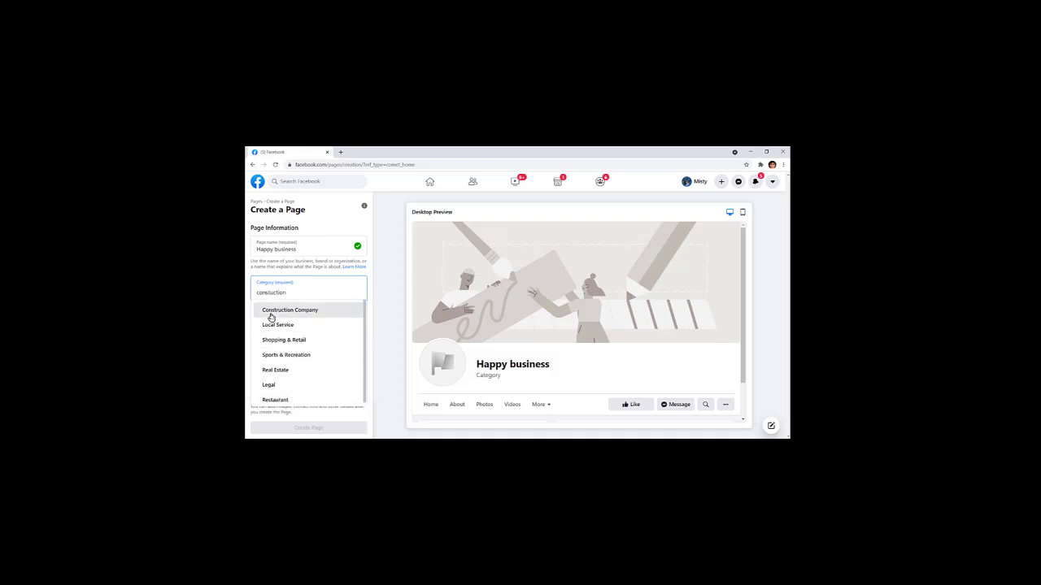
left_click(279, 313)
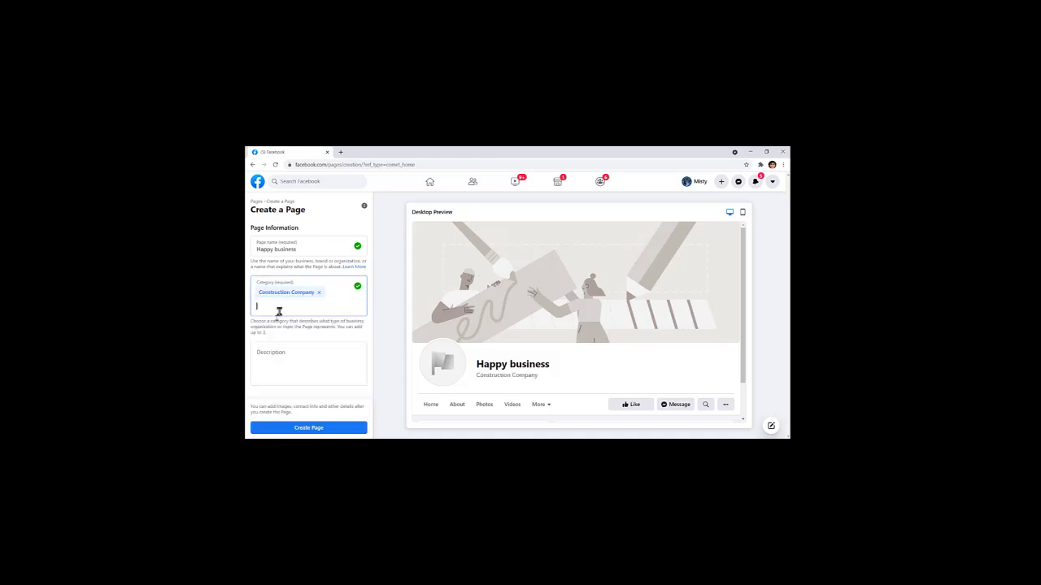
- Add the description "We build forever home for happy people", create the Page and dismiss the notification
left_click(276, 359)
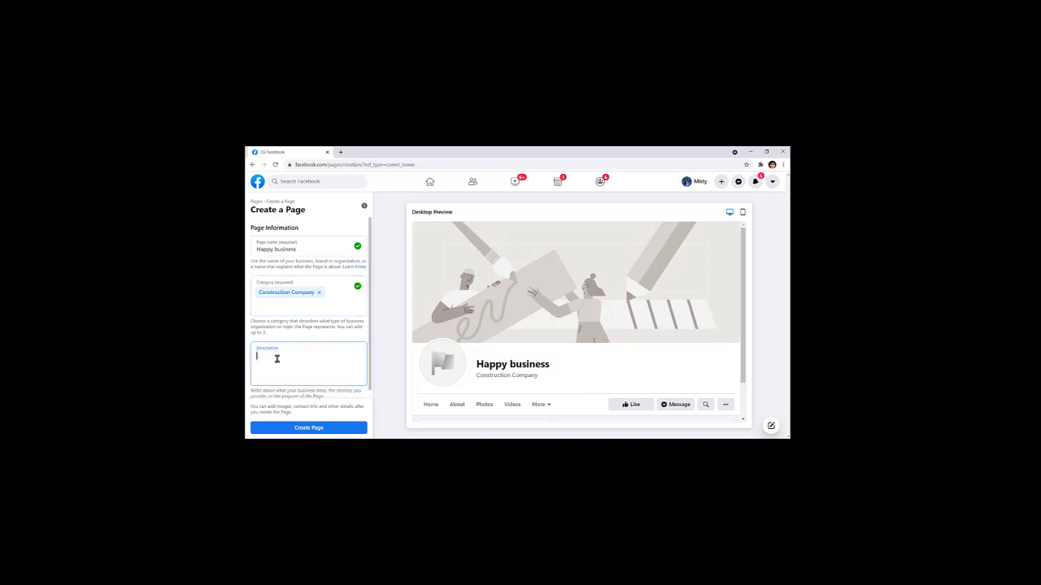
type("We built forever home for happy people")
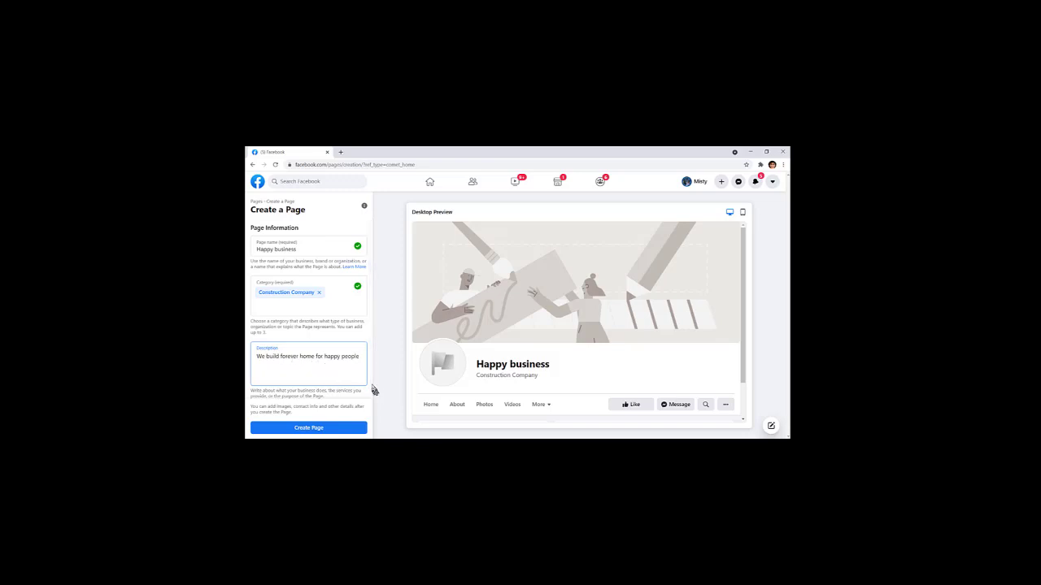
scroll(372, 385, "down", 1)
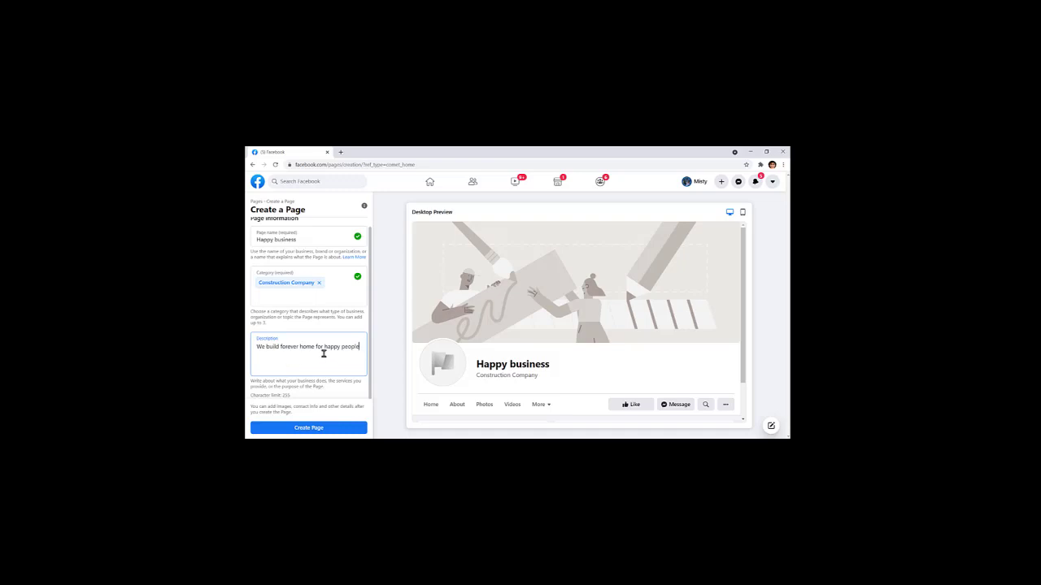
left_click(313, 429)
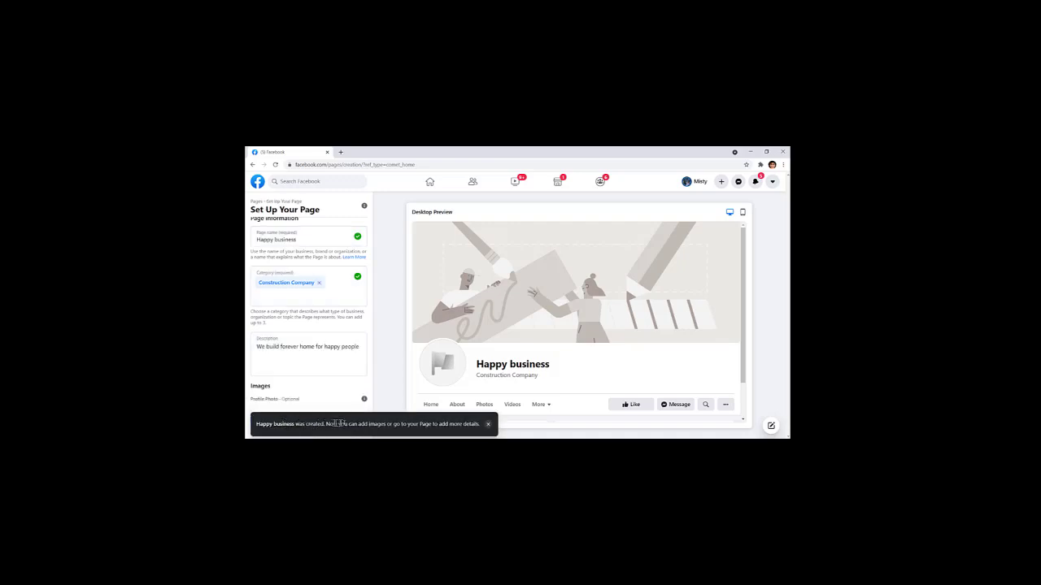
left_click(489, 425)
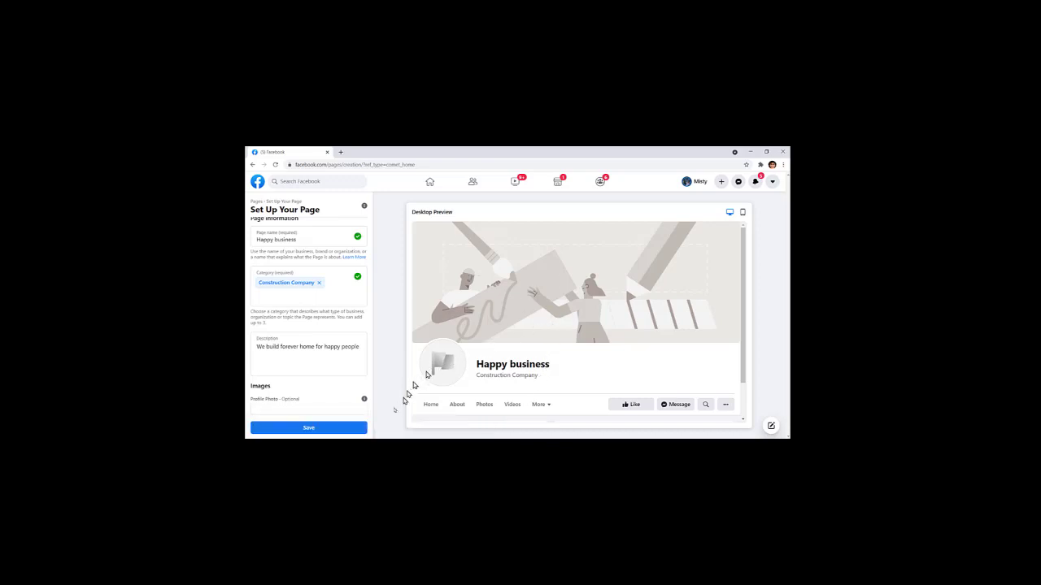
scroll(371, 332, "down", 1)
left_click_drag(371, 332, 368, 419)
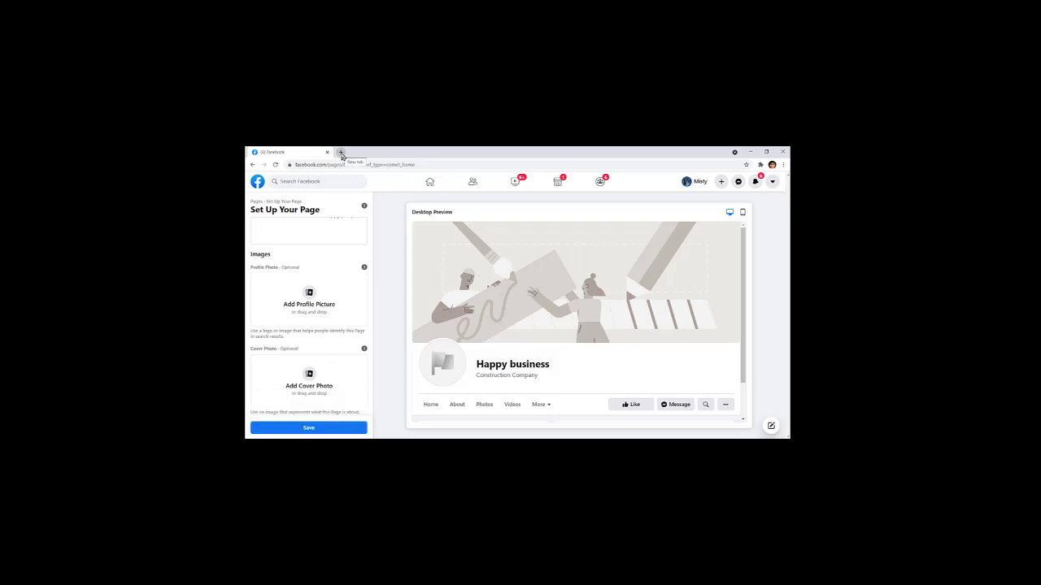
left_click(342, 153)
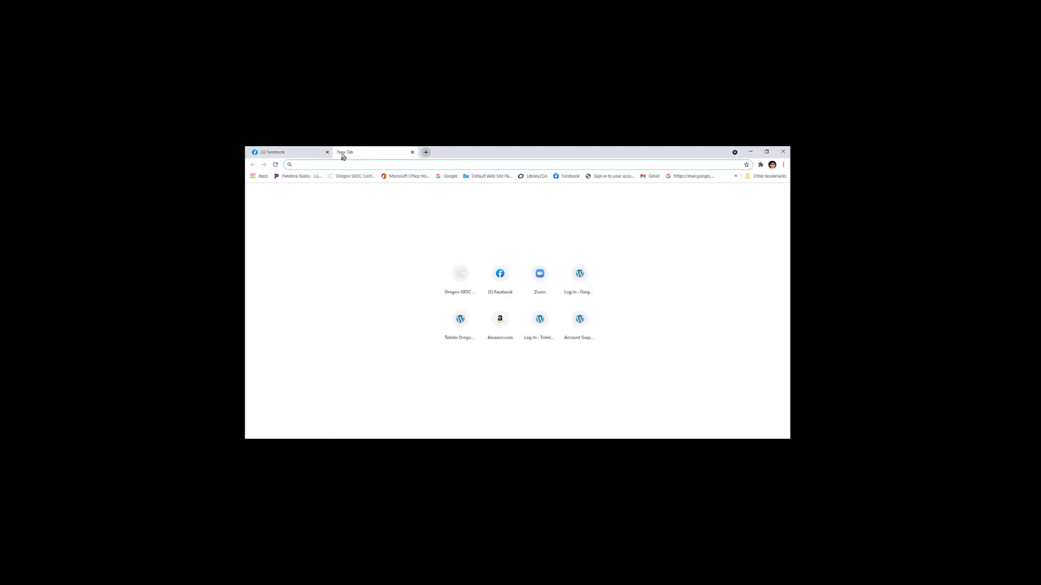
type("canva.com")
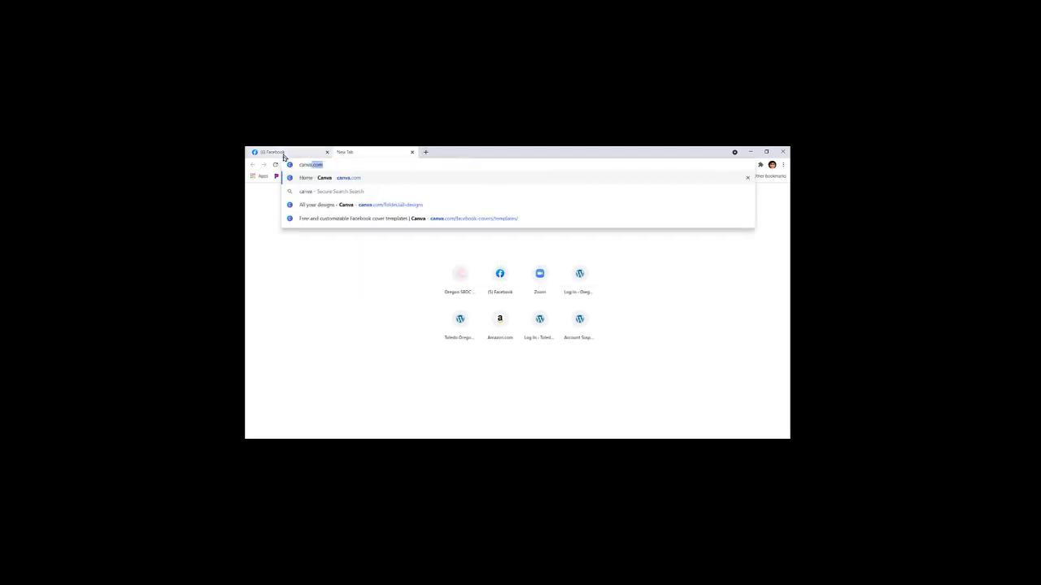
left_click(339, 178)
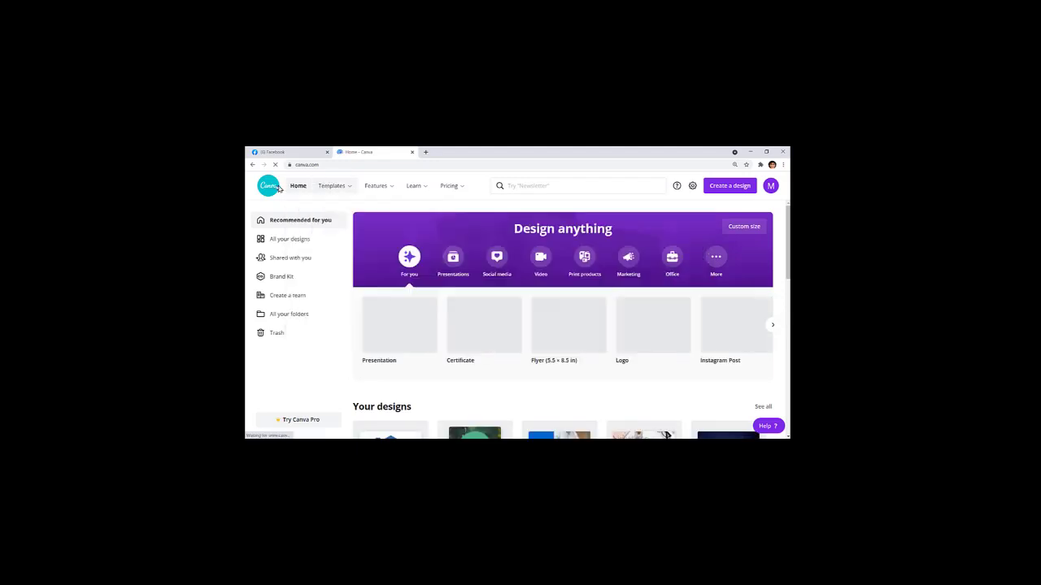
- Create a blank Facebook Cover design from the Facebook Covers templates and show its download options
mouse_move(327, 188)
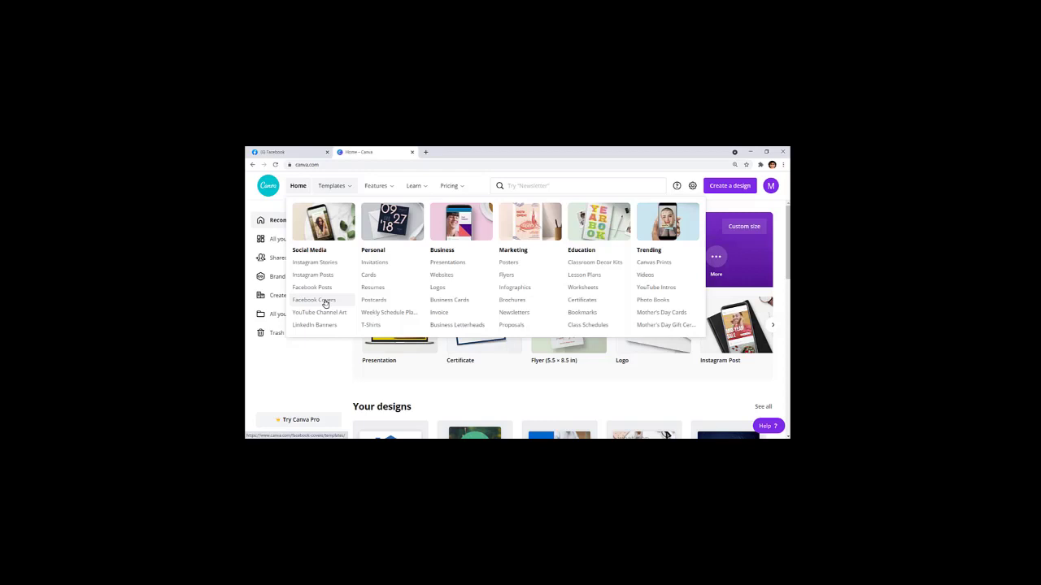
left_click(325, 304)
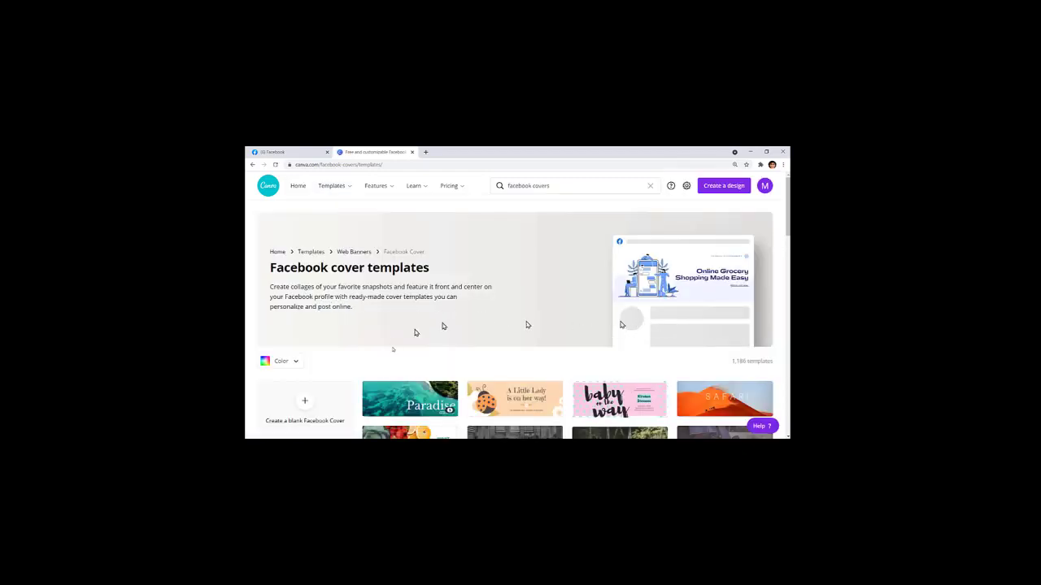
left_click_drag(787, 235, 787, 271)
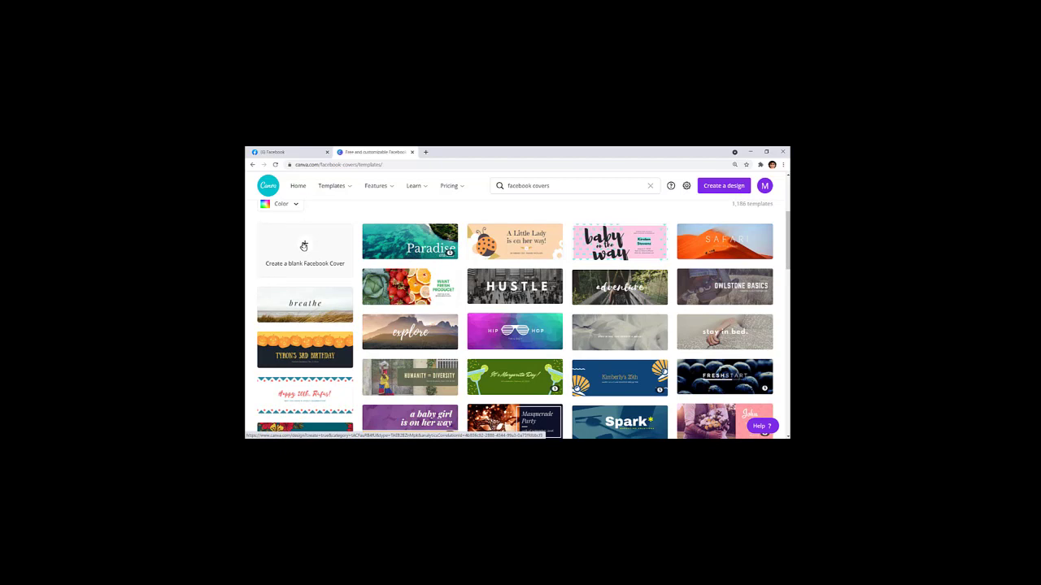
left_click(303, 245)
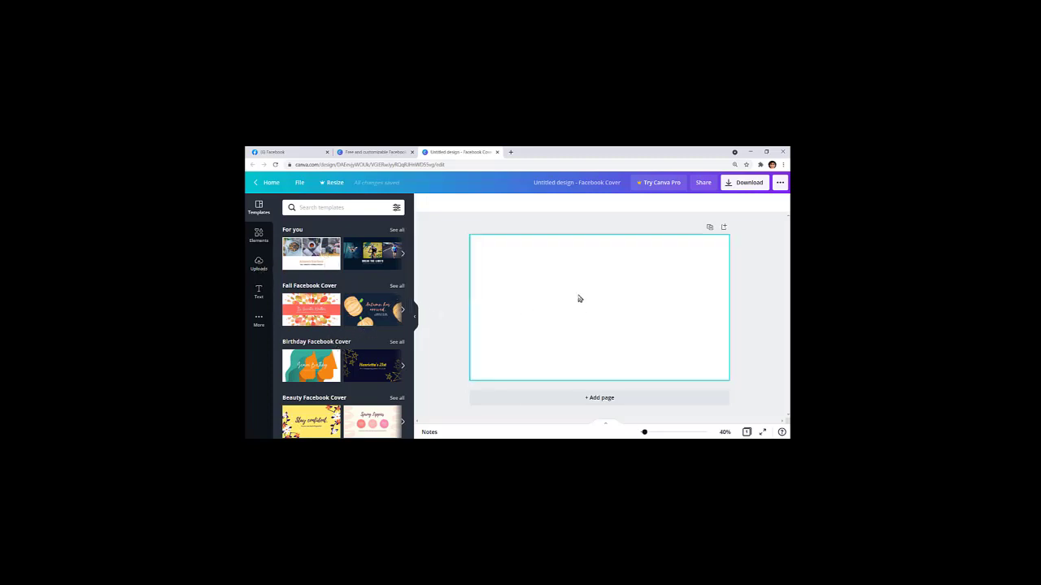
left_click(745, 185)
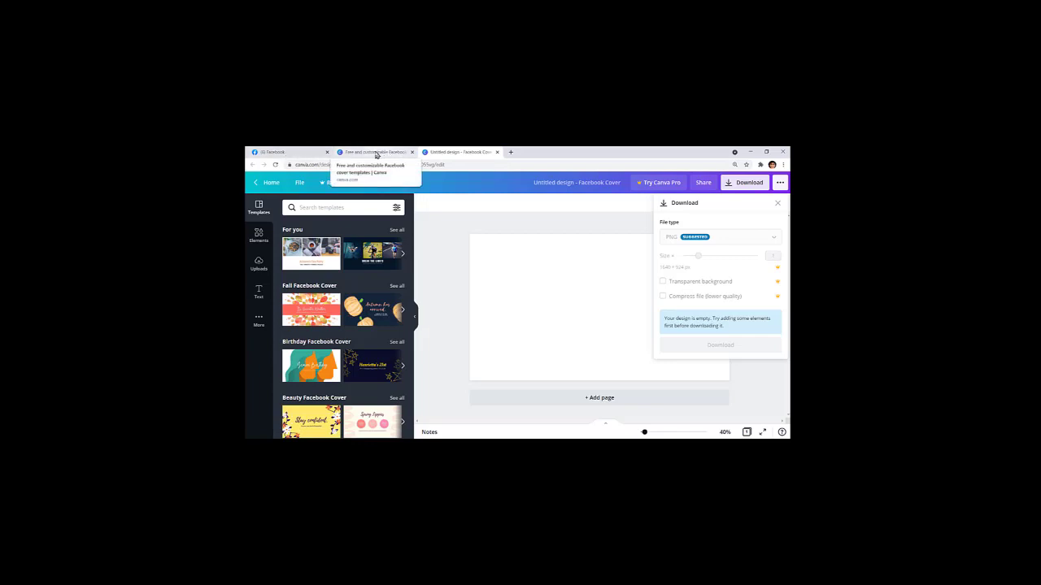
- Return to the Facebook Page setup and upload the Brothers Gutters logo image from Downloads as the cover photo
left_click(305, 153)
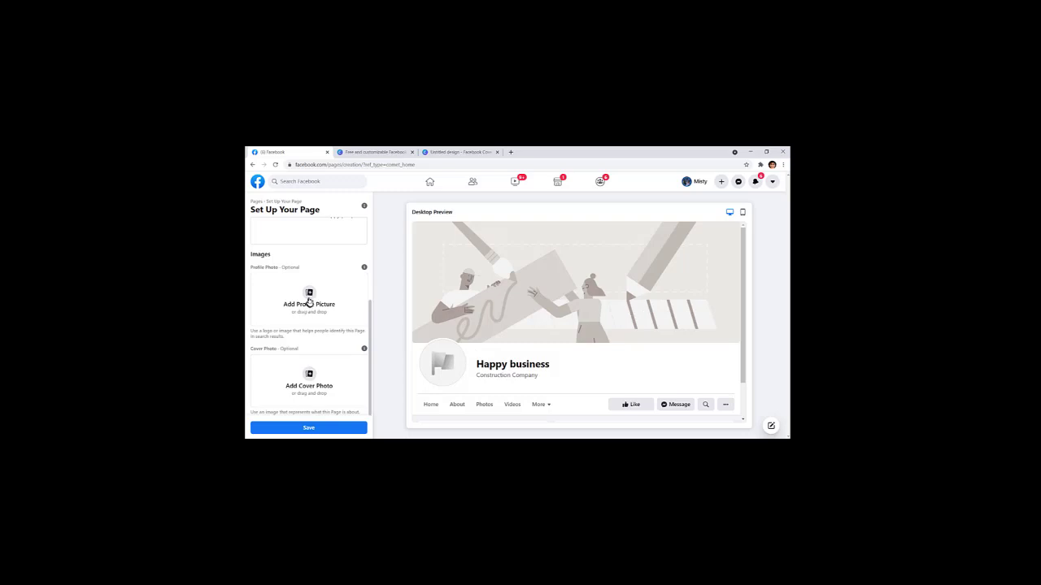
left_click(309, 376)
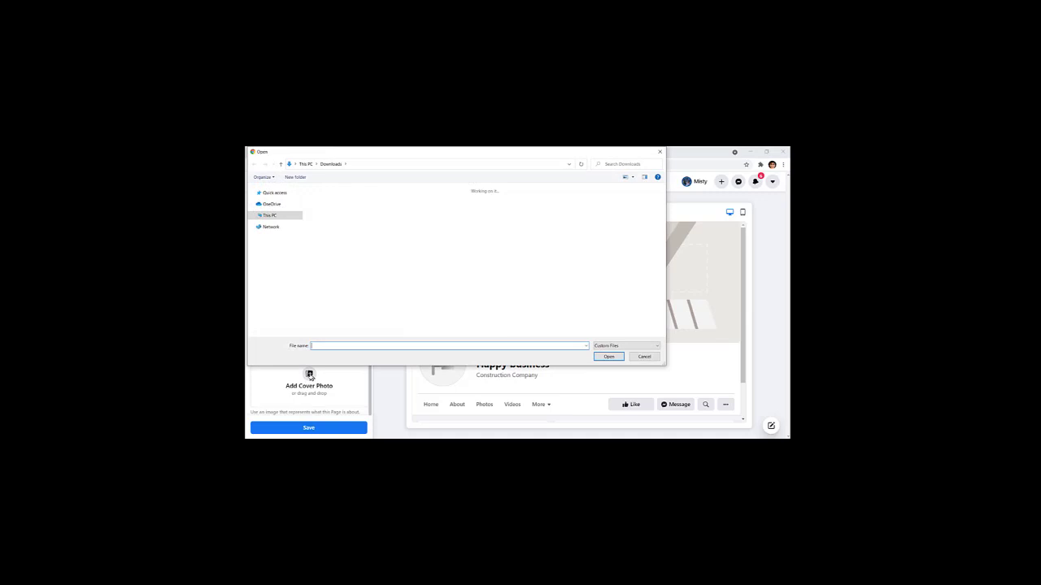
left_click(331, 209)
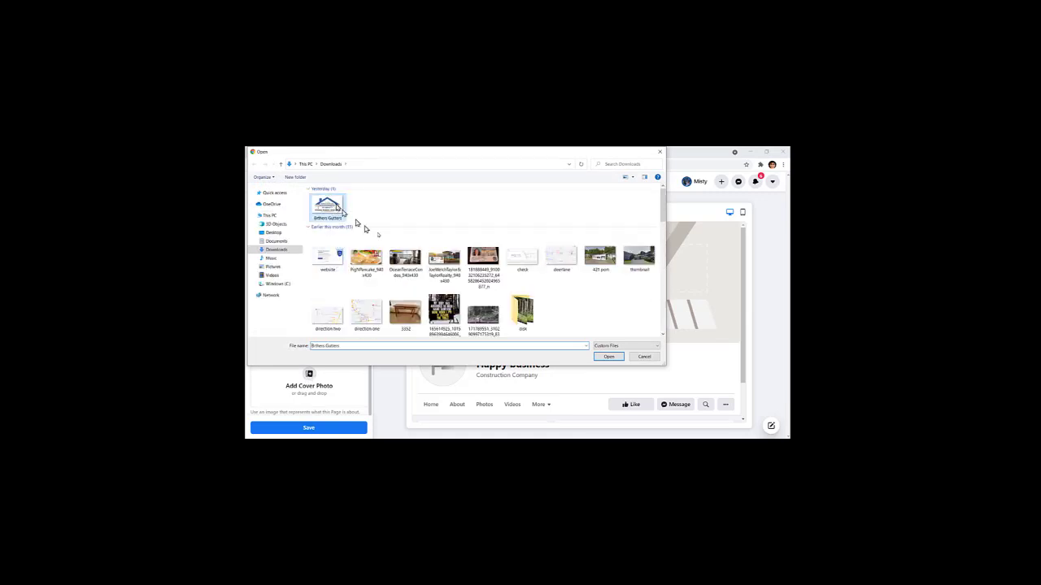
left_click(609, 356)
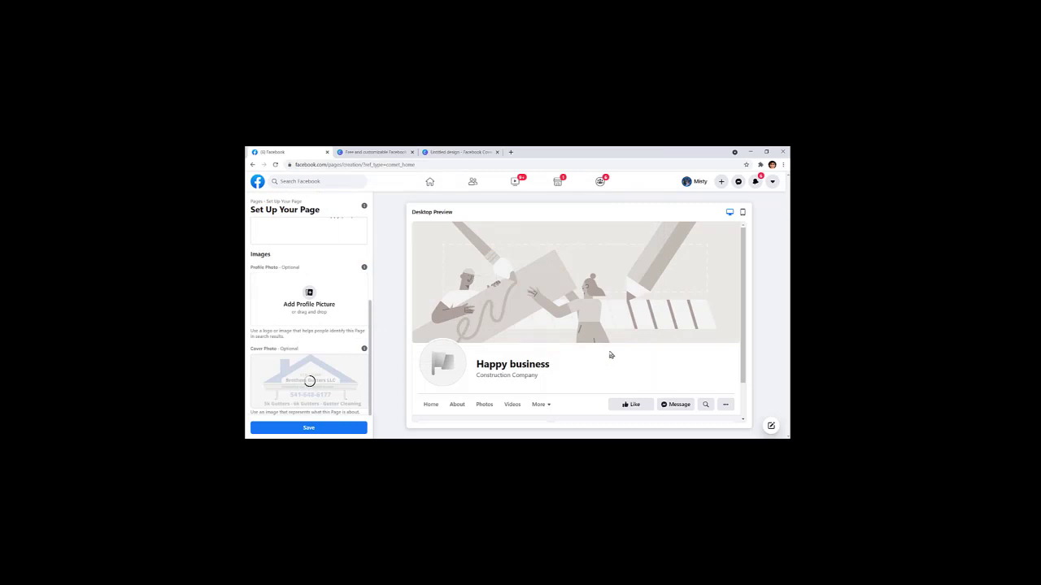
- Compare how the cover photo appears in the mobile and desktop previews of the Page
left_click(742, 212)
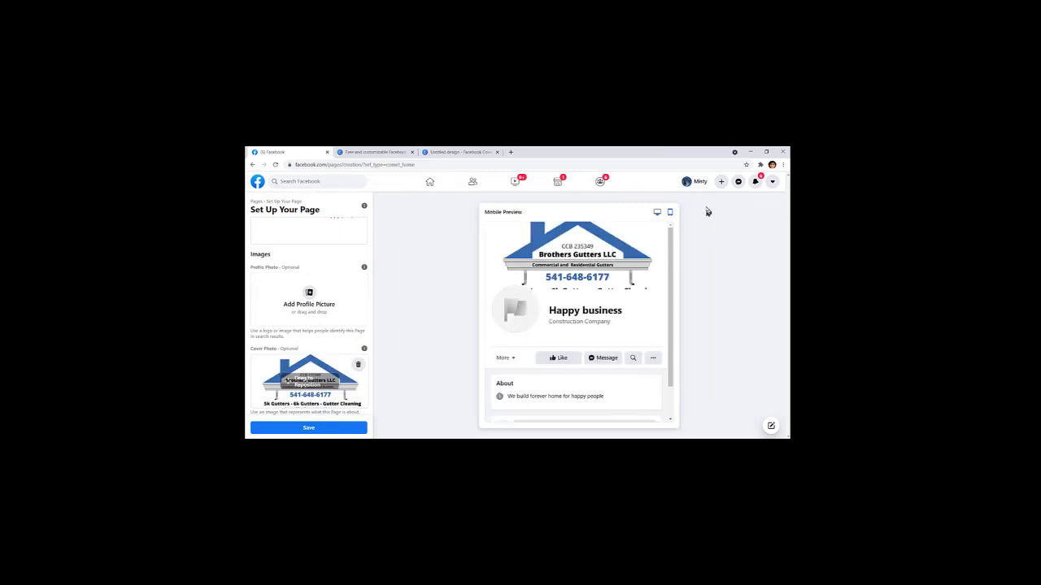
left_click(657, 214)
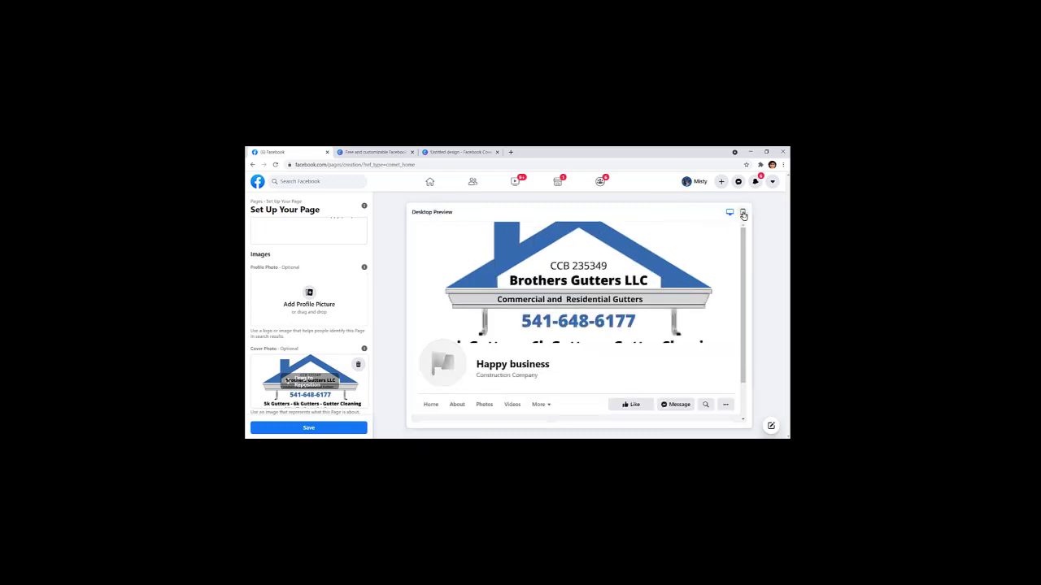
left_click(746, 215)
left_click(657, 212)
mouse_move(743, 323)
left_mouse_down()
mouse_move(741, 357)
mouse_move(740, 324)
left_mouse_up()
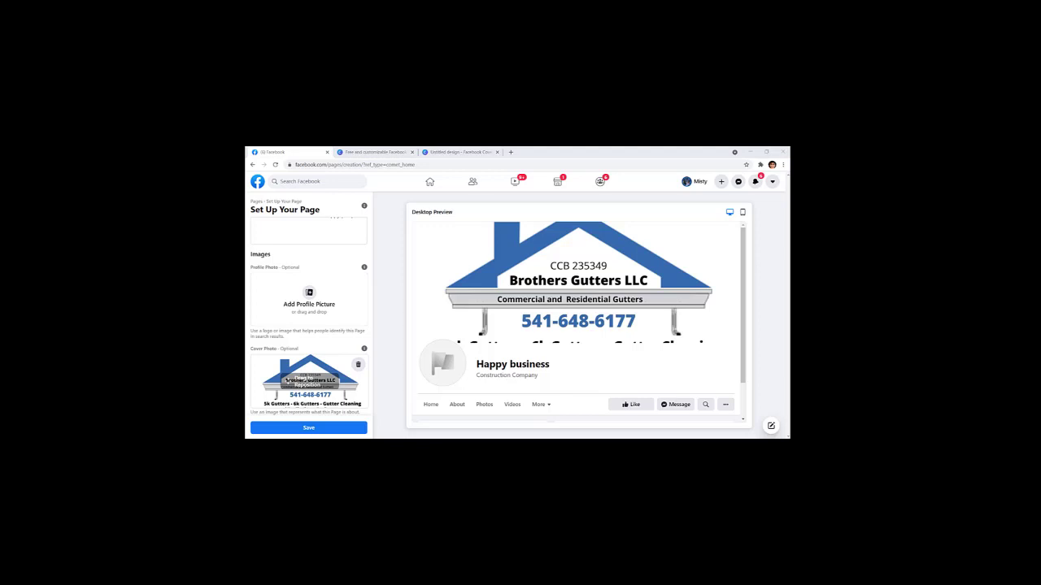
- Check the recommended profile picture and cover photo sizes in the Google Docs guide, then return to the Page setup
left_click_drag(916, 174, 506, 174)
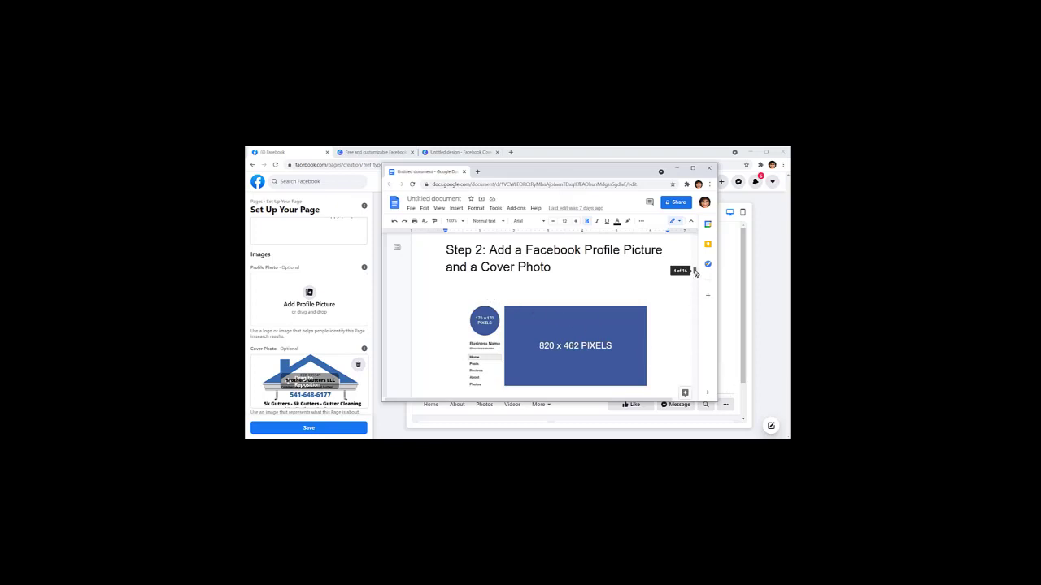
scroll(695, 272, "down", 2)
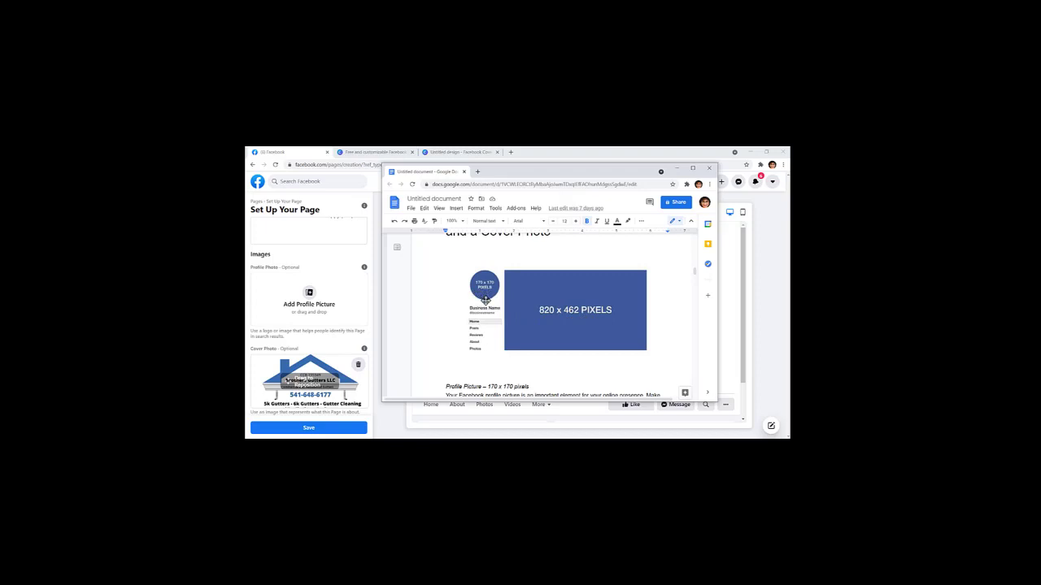
left_click(692, 169)
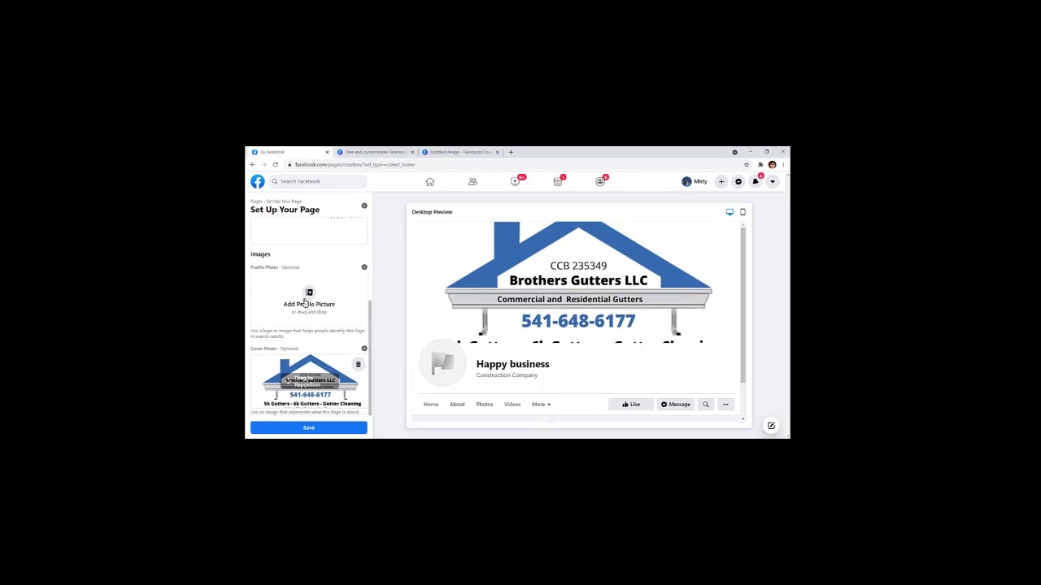
- Save the Page setup, dismiss the notification and look through the Manage Page options down to Settings
left_click(307, 428)
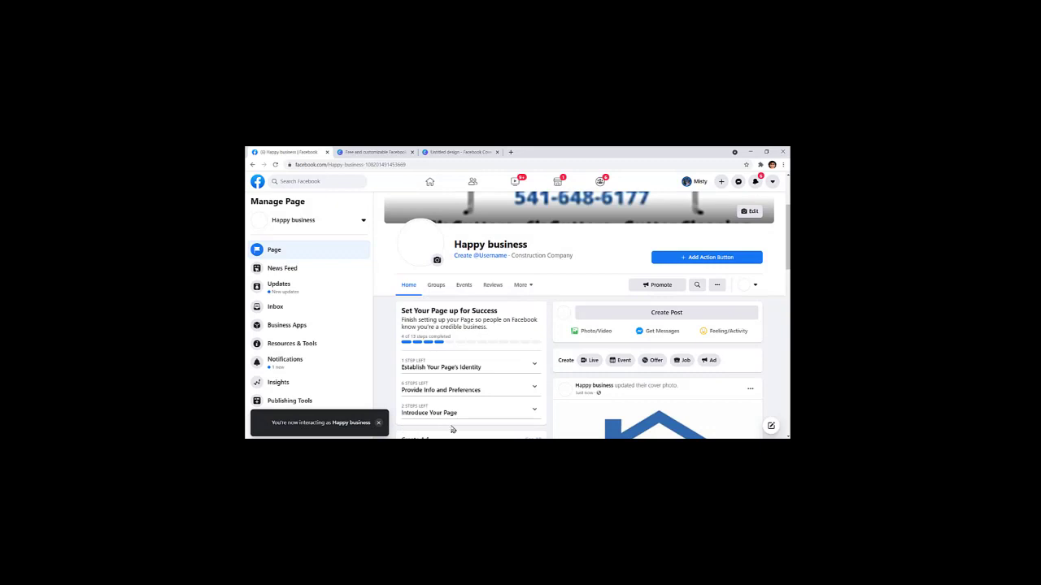
left_click(378, 424)
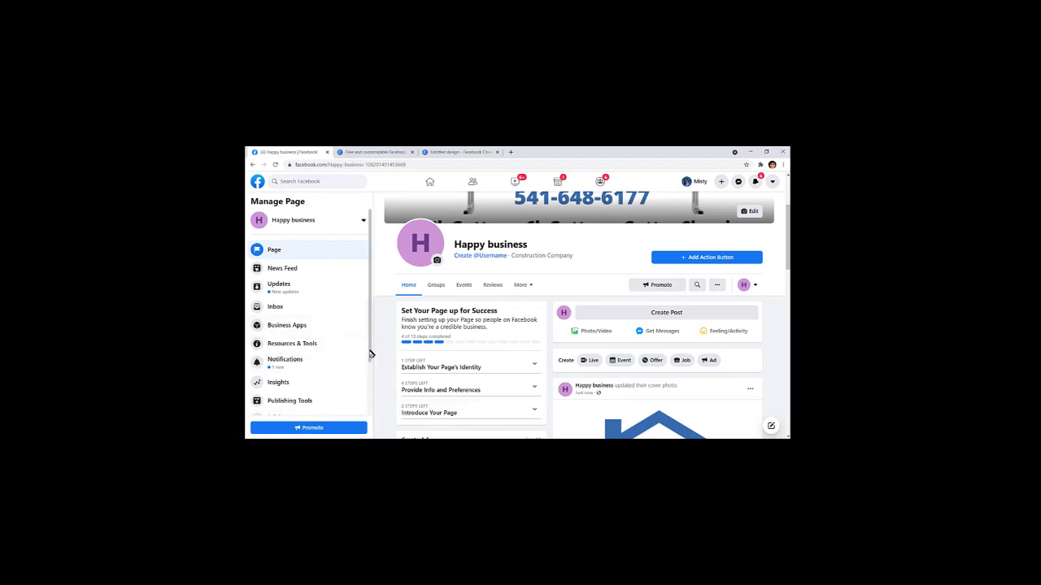
left_click_drag(370, 355, 369, 329)
scroll(370, 328, "down", 3)
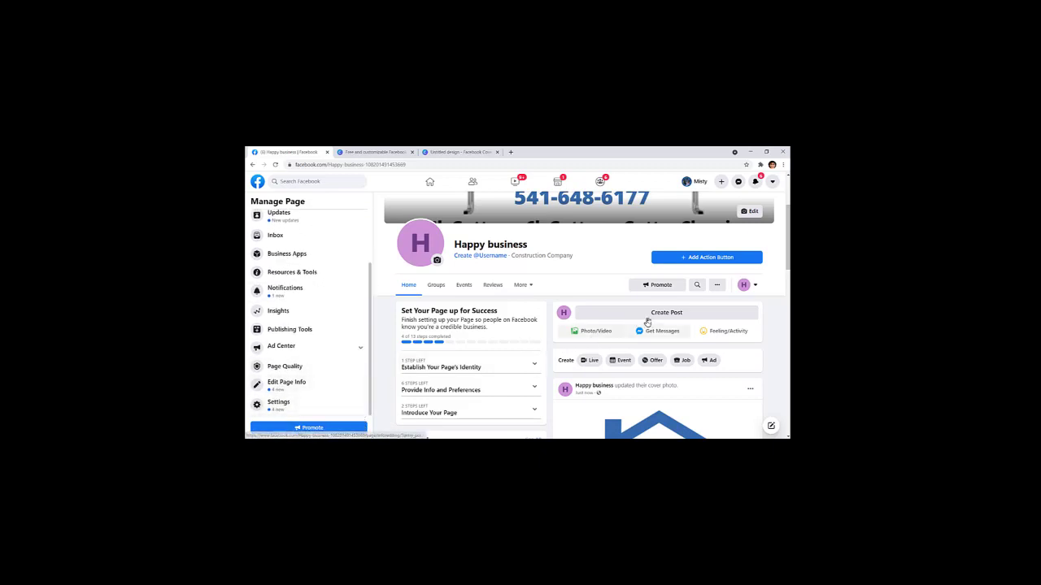
- Look over the Manage Page options, open the Edit Page Info form and dismiss the suggestion to complete the Page
scroll(779, 260, "up", 2)
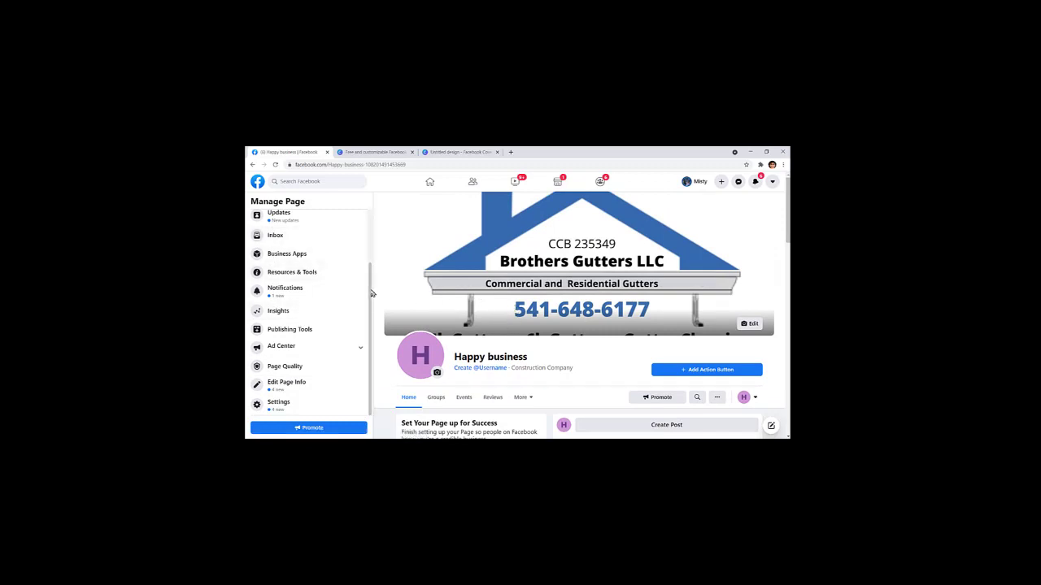
scroll(366, 269, "up", 2)
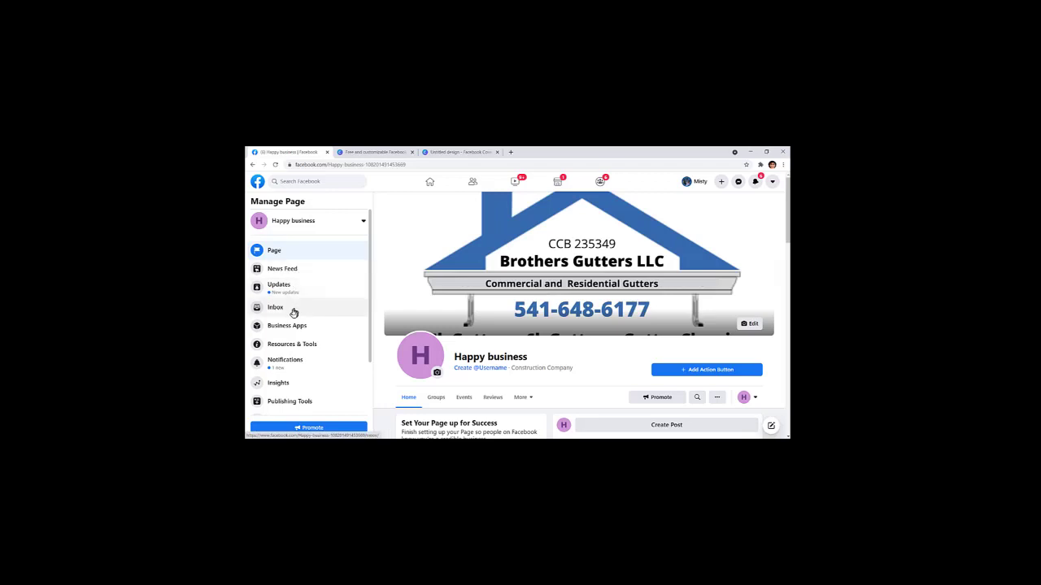
scroll(359, 325, "down", 3)
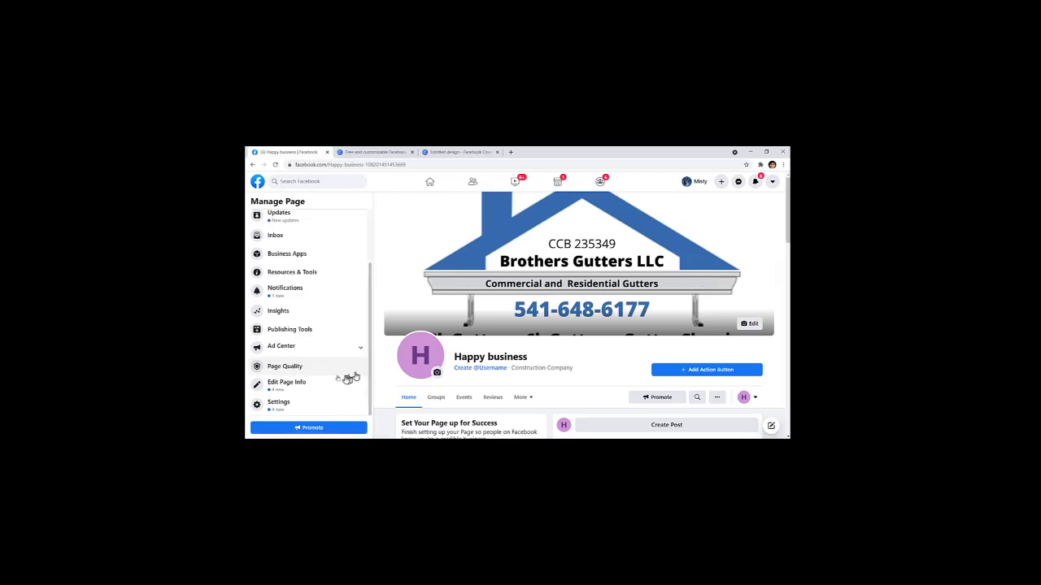
left_click(315, 387)
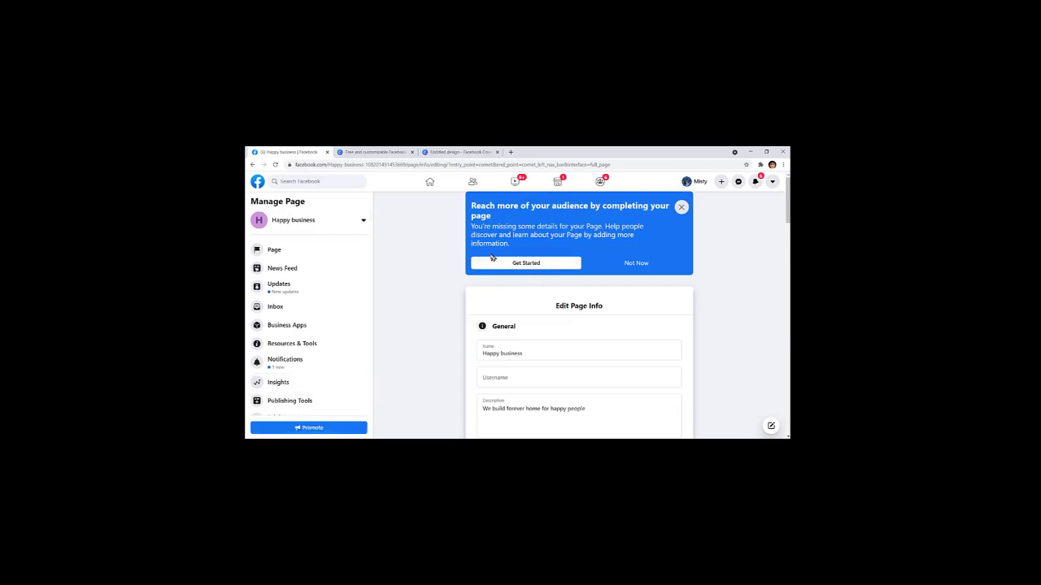
left_click(681, 209)
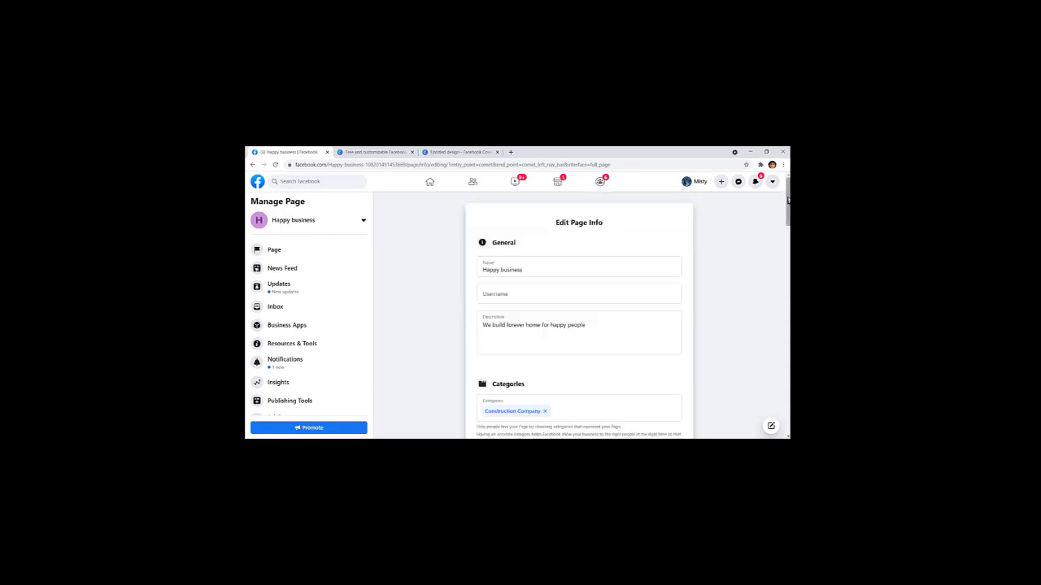
scroll(787, 206, "down", 2)
mouse_move(787, 206)
left_mouse_down()
mouse_move(786, 231)
mouse_move(783, 204)
left_mouse_up()
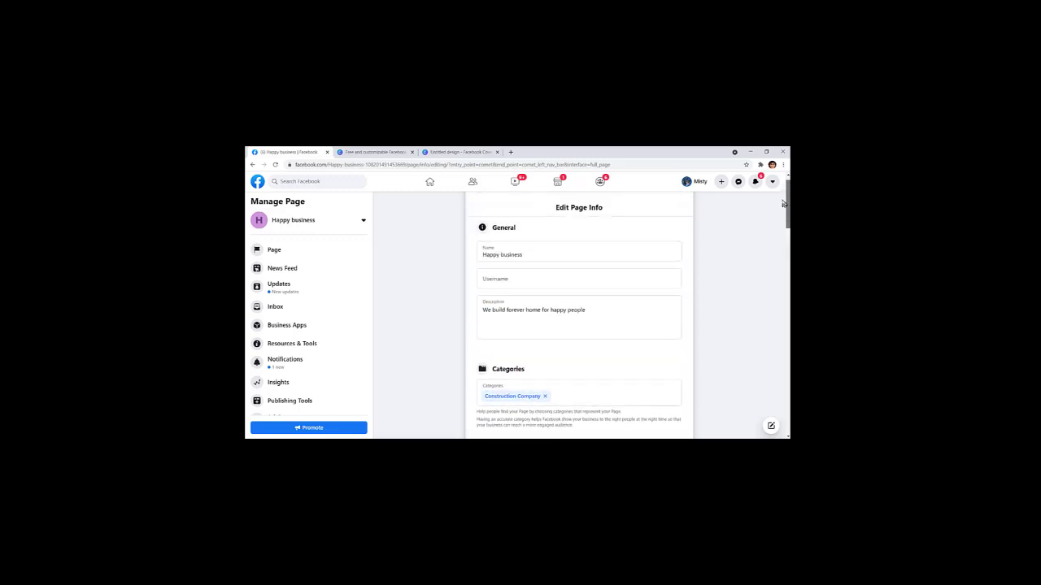
- Try "happybusiness" as the Page's username and clear the field again
left_click(532, 274)
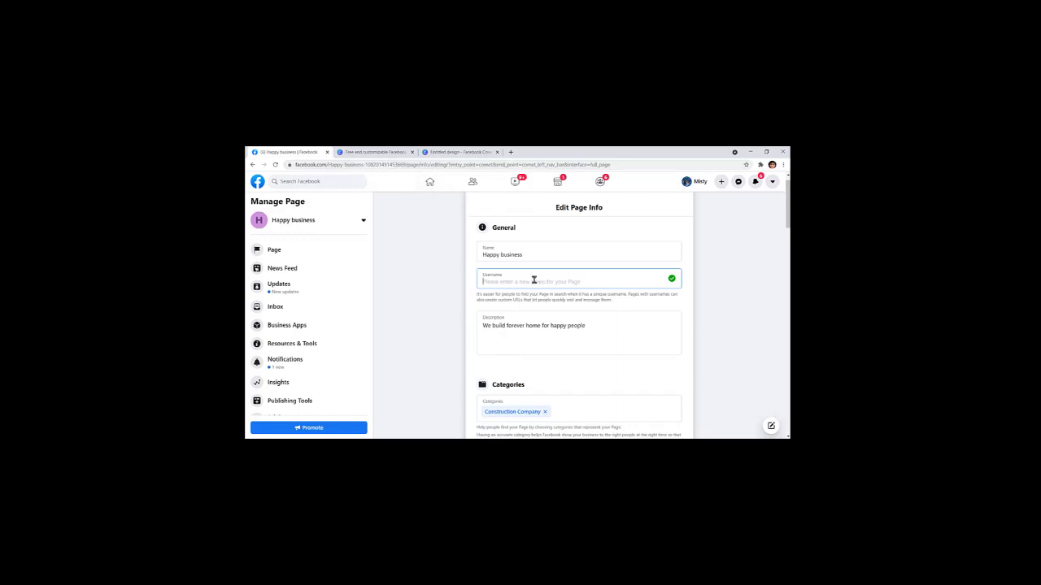
type("happybusiness")
key("BackSpace")
key("BackSpace")
key("BackSpace")
key("BackSpace")
key("BackSpace")
key("BackSpace")
key("BackSpace")
key("BackSpace")
- Go through the contact and location sections and mark the Page as not having a location
left_click_drag(787, 222, 779, 263)
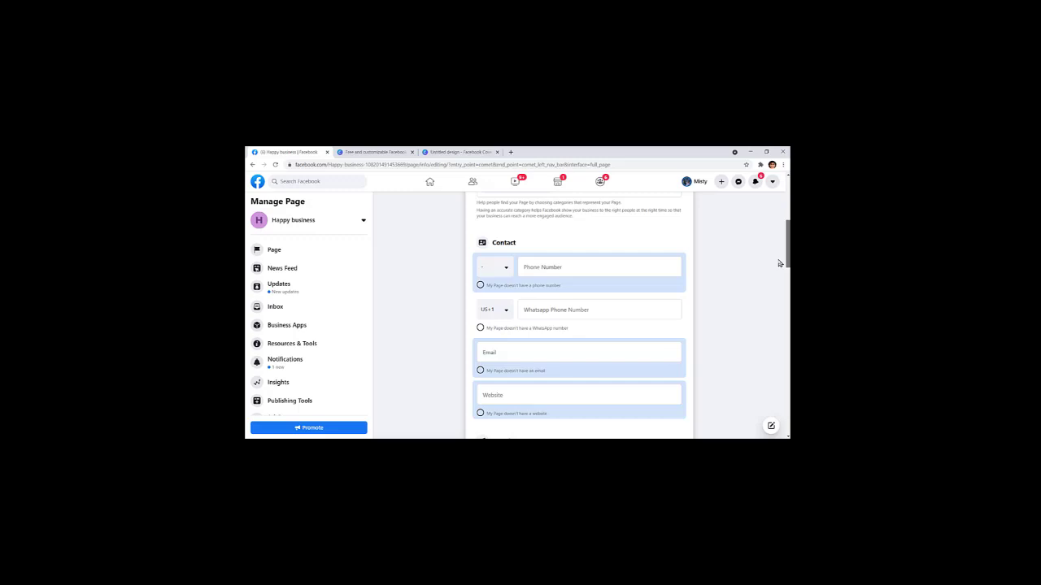
left_click_drag(778, 263, 776, 302)
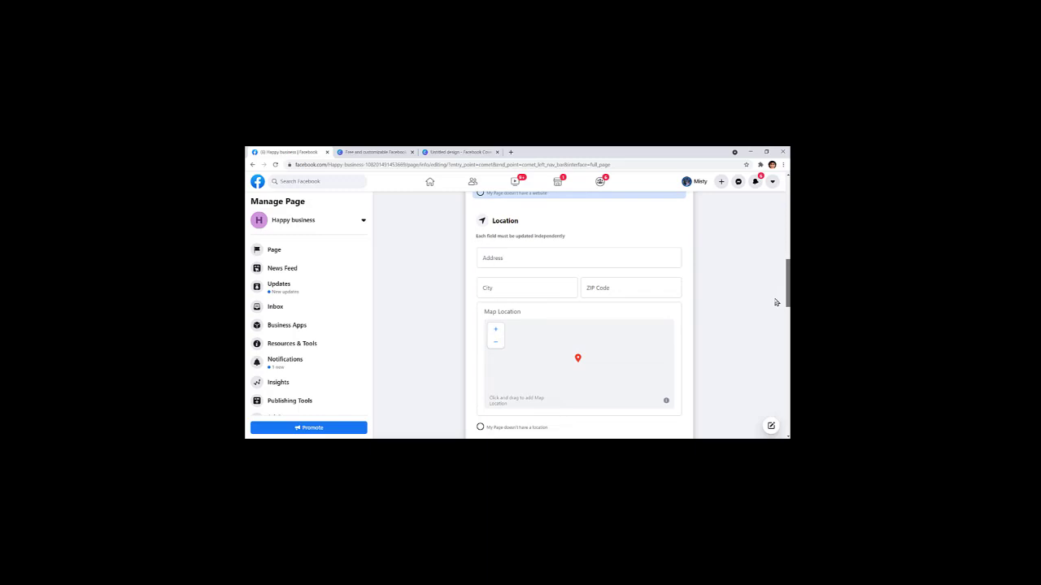
left_click_drag(777, 302, 778, 302)
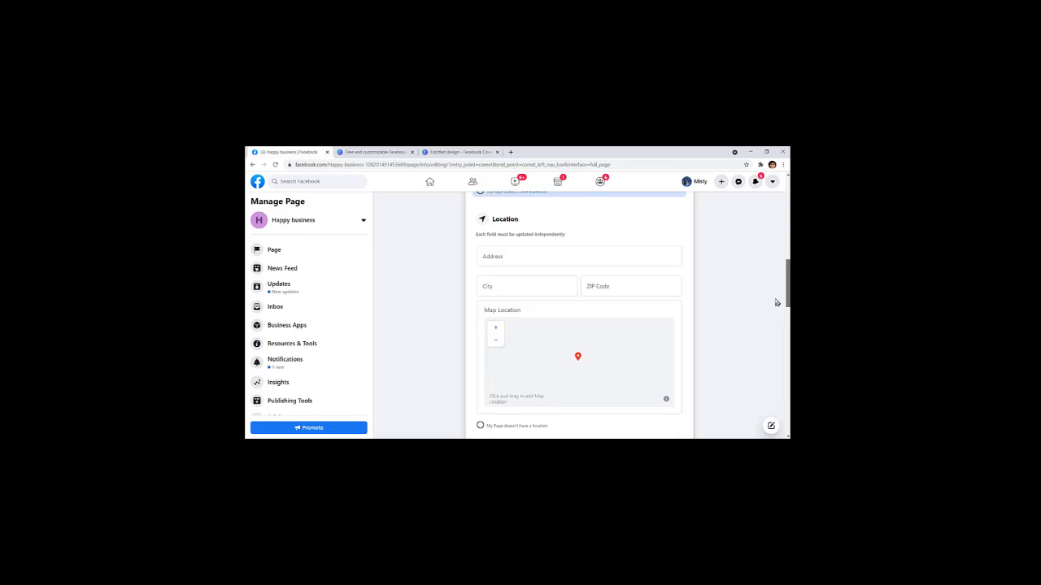
left_click_drag(776, 303, 776, 319)
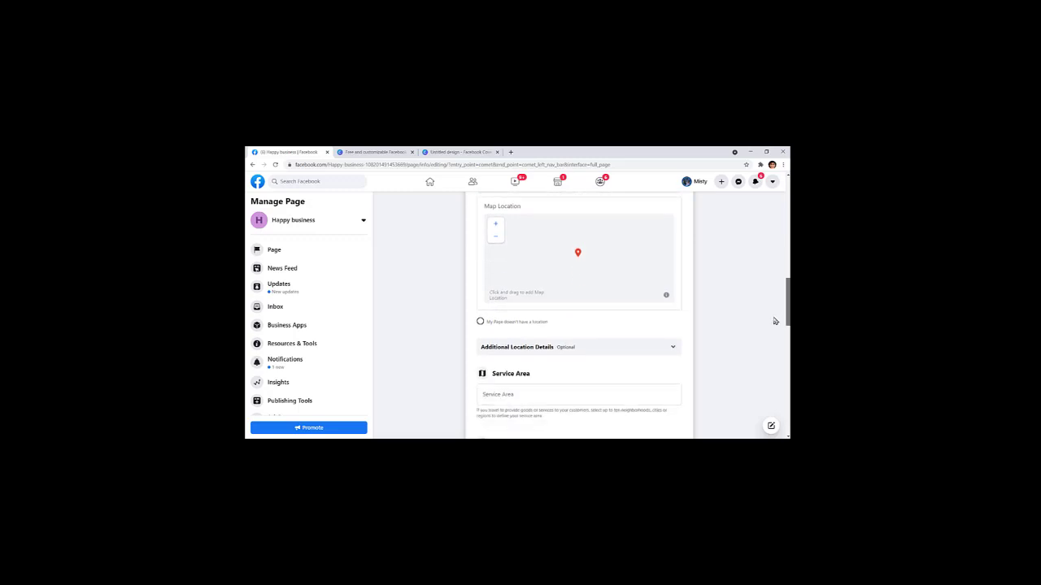
left_click(480, 323)
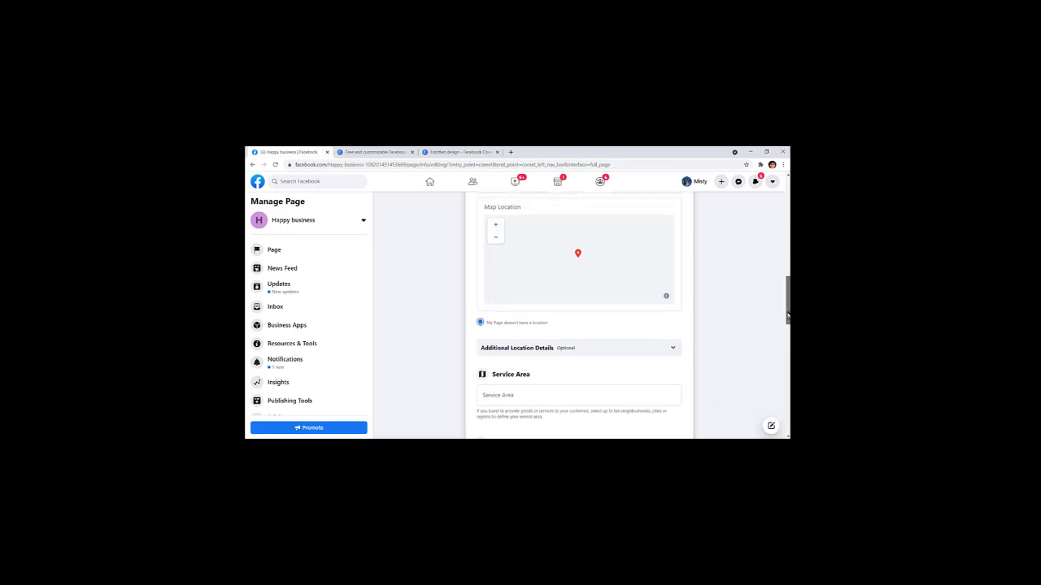
- Search for "portland, oregon" as the Page's service area and look through the suggested places
scroll(783, 318, "down", 3)
left_click(574, 275)
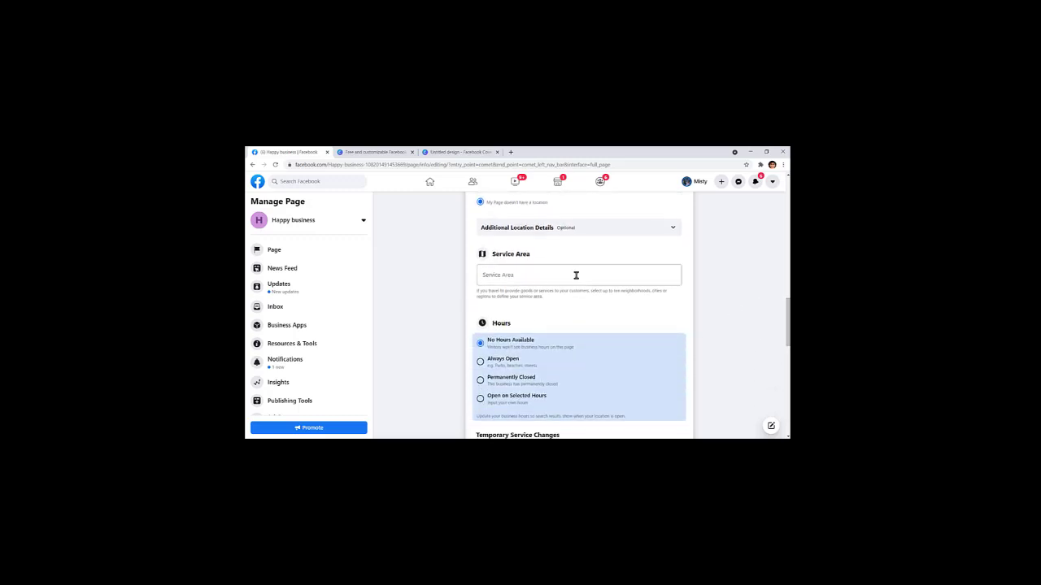
left_click(735, 300)
left_click(556, 274)
type("p")
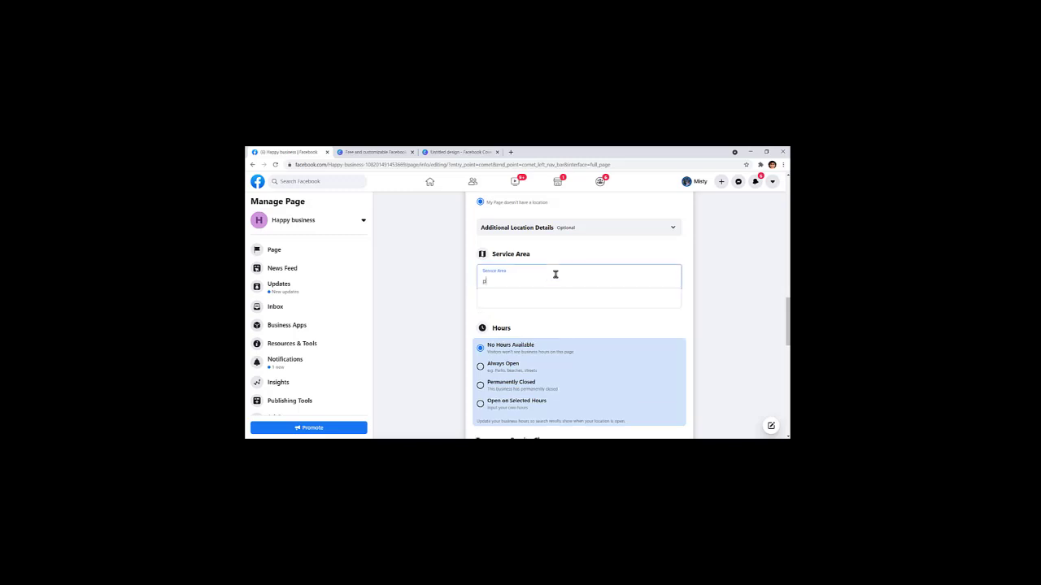
type("ortland, oregon")
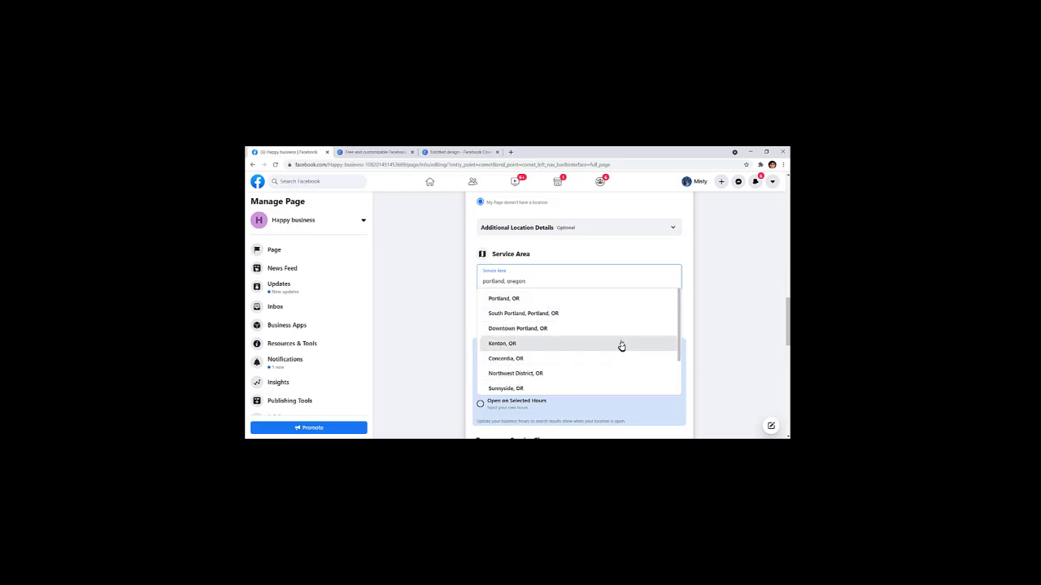
scroll(676, 366, "down", 1)
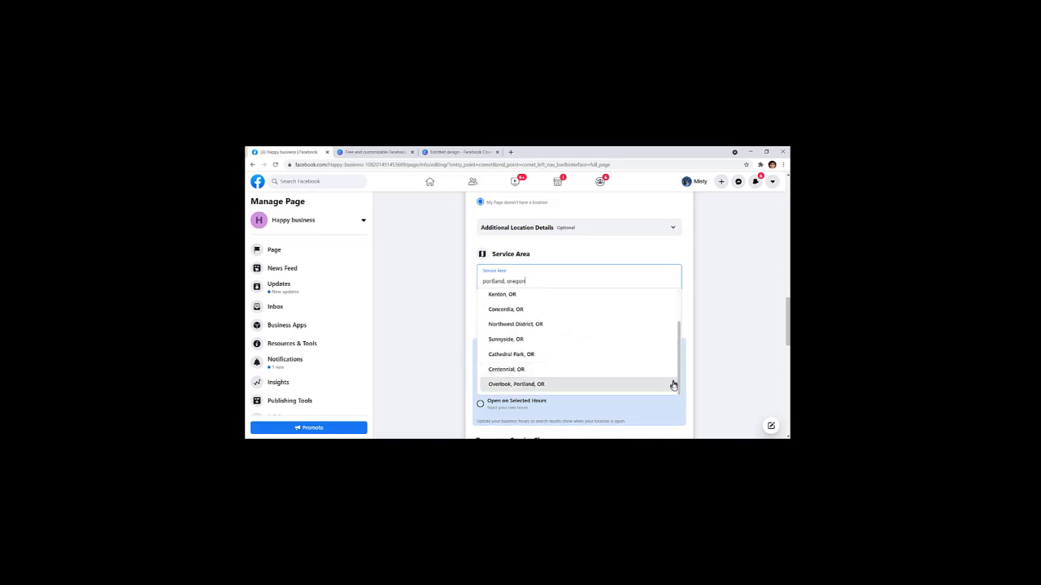
scroll(669, 302, "up", 1)
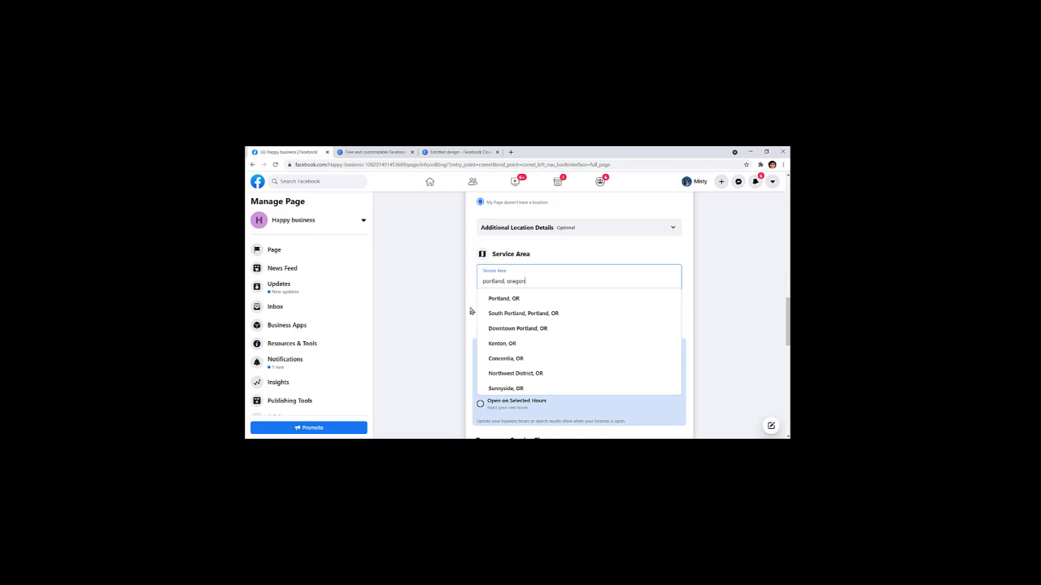
- Close the service area suggestions and clear the typed place from the field
left_click(422, 295)
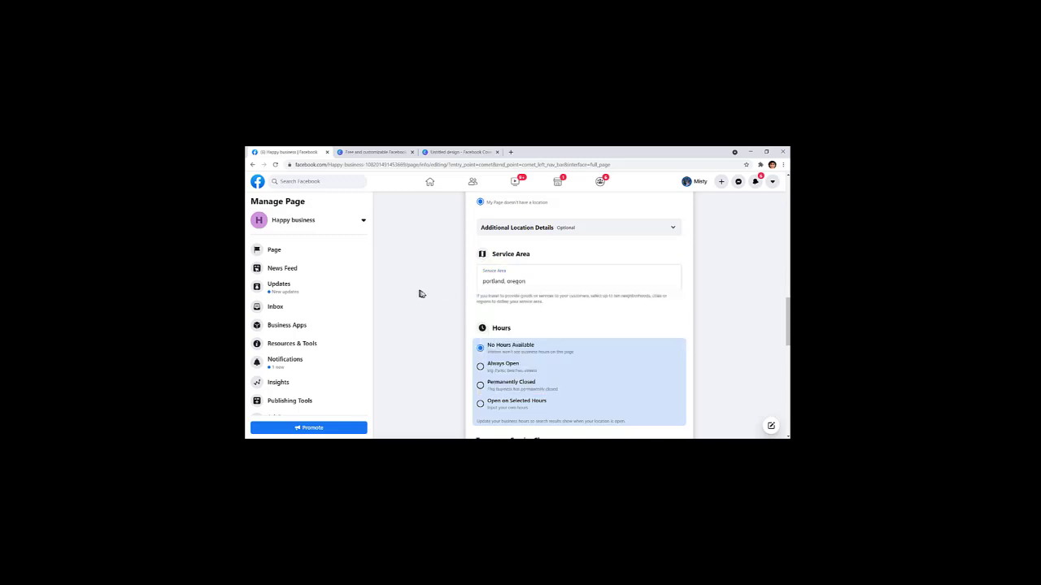
left_click(520, 280)
triple_click(525, 282)
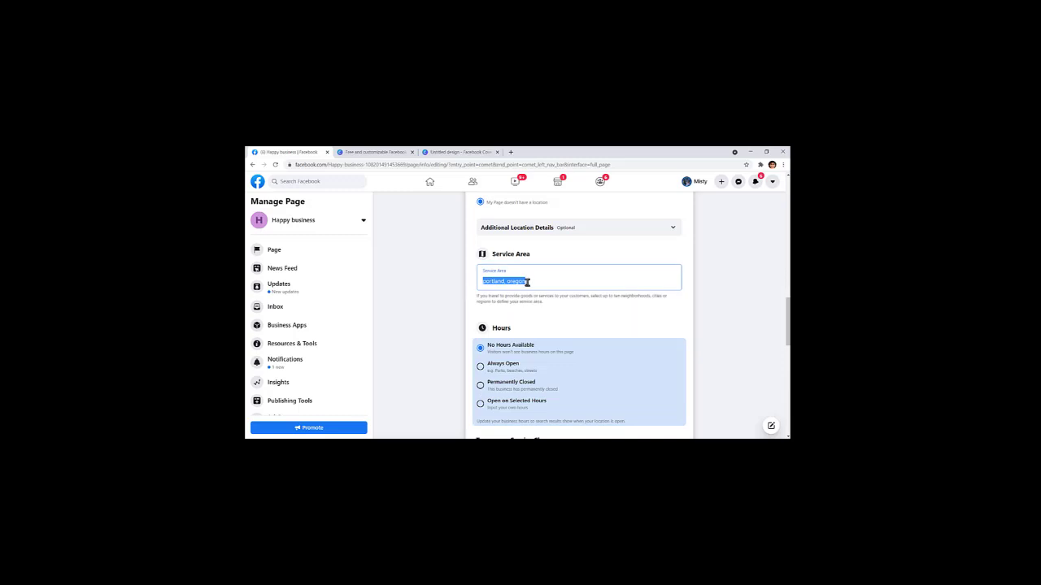
key("BackSpace")
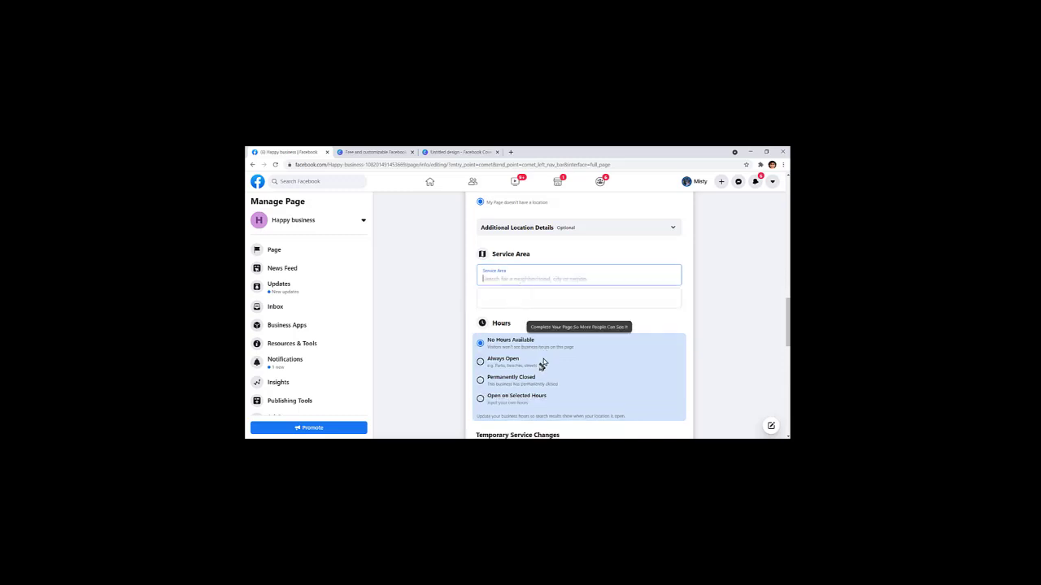
- Look past the hours and temporary service changes, try "gutters," as the Page's products and clear the entry
left_click_drag(785, 323, 785, 351)
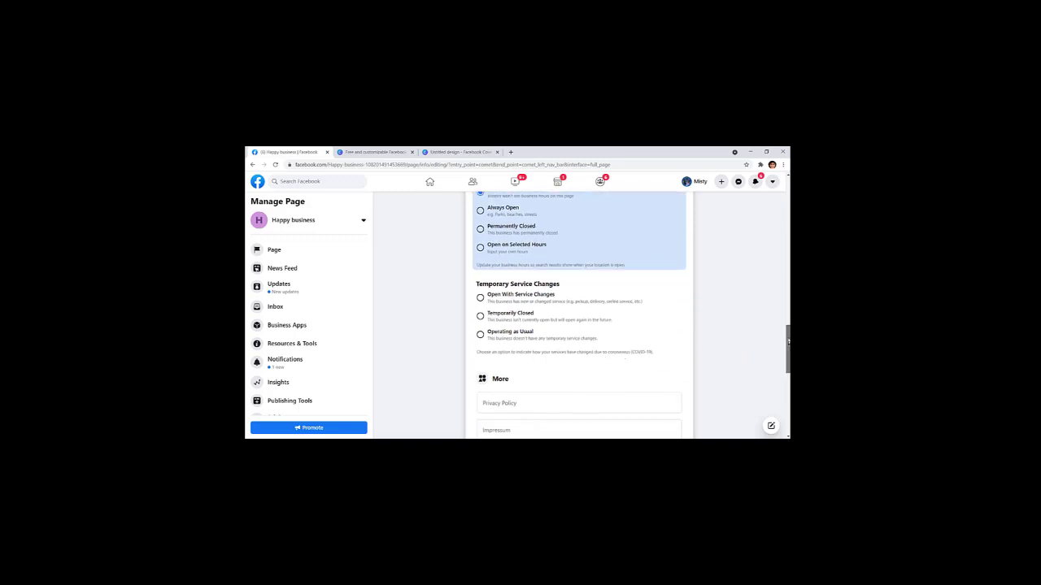
scroll(635, 342, "down", 3)
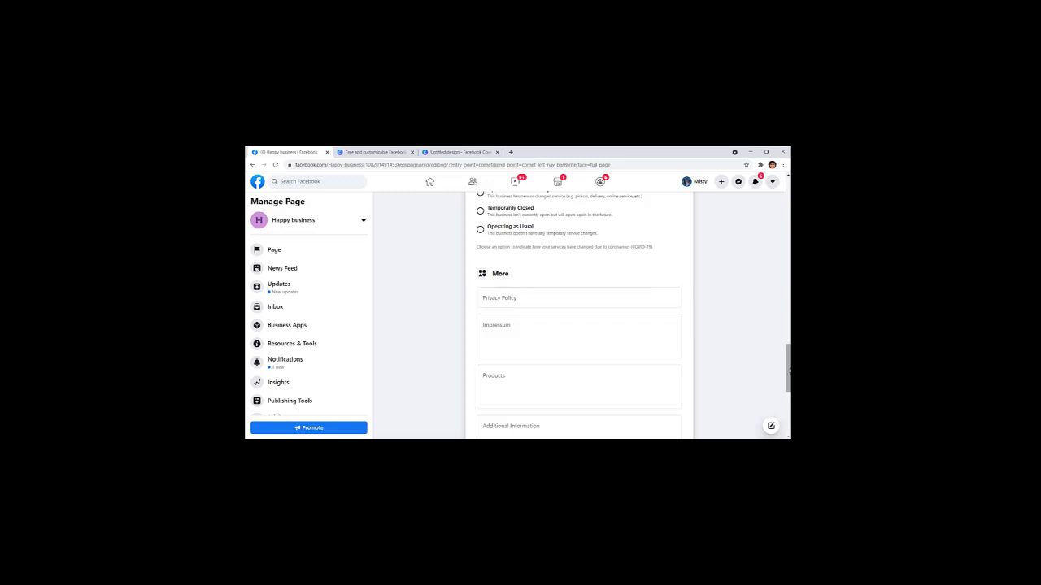
scroll(787, 370, "down", 3)
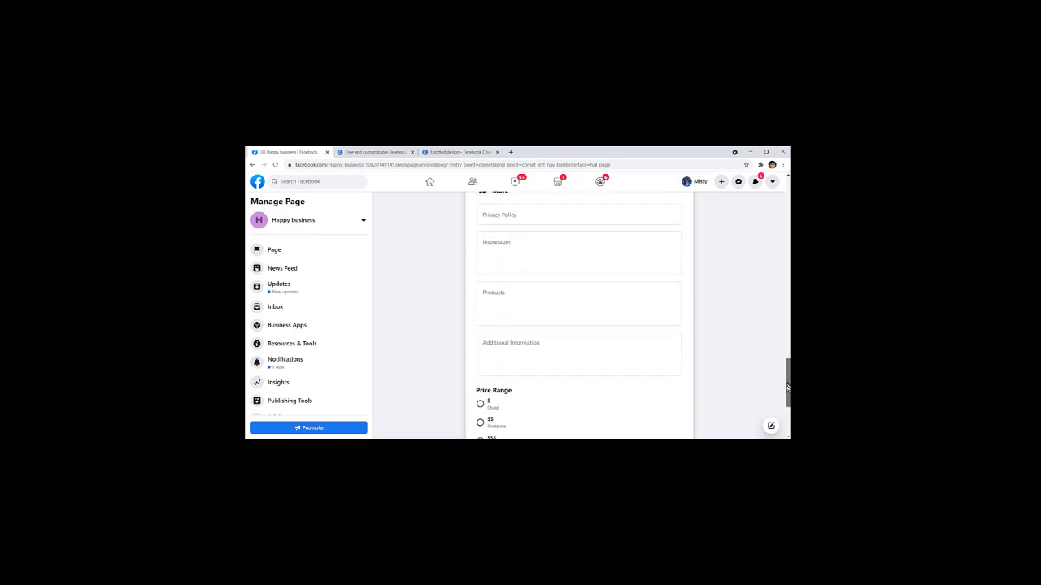
left_click(537, 290)
type("gutters,")
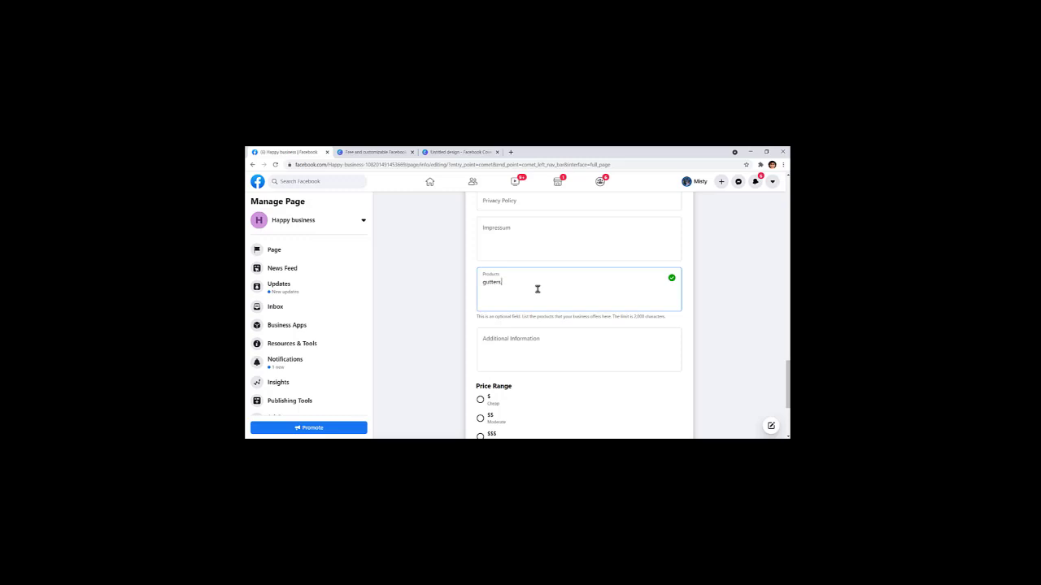
key("BackSpace")
key("BackSpace")
key("BackSpace")
key("BackSpace")
key("BackSpace")
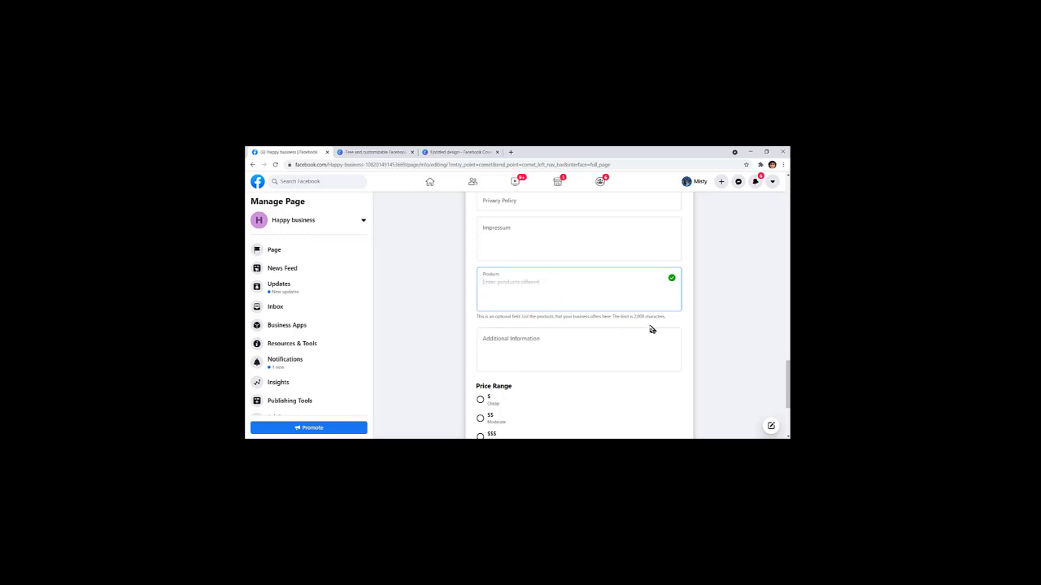
- Review the Additional Information, Price Range and Other Accounts fields, then return to the start of the form
left_click(505, 362)
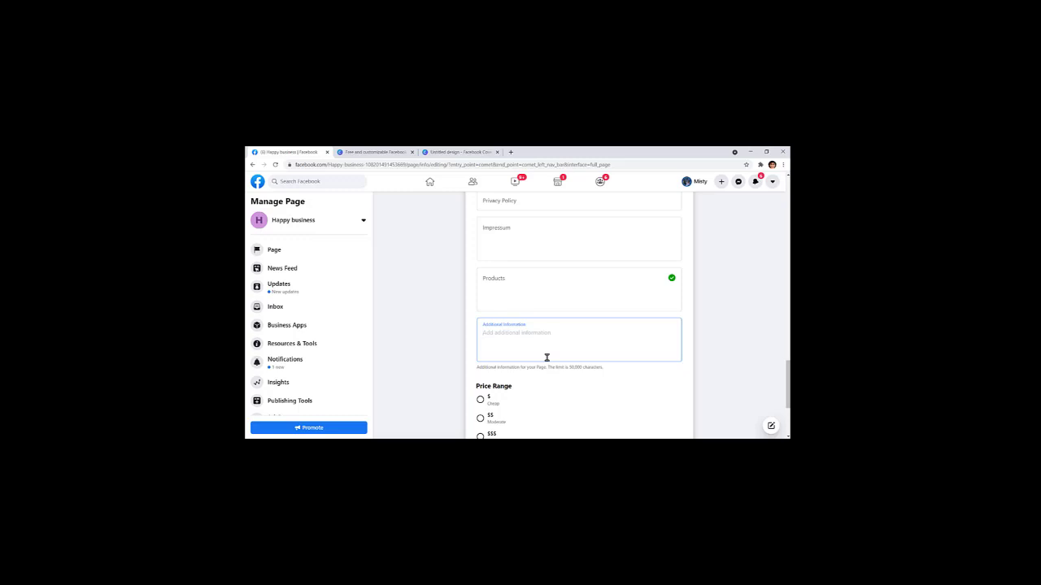
left_click_drag(787, 374, 784, 406)
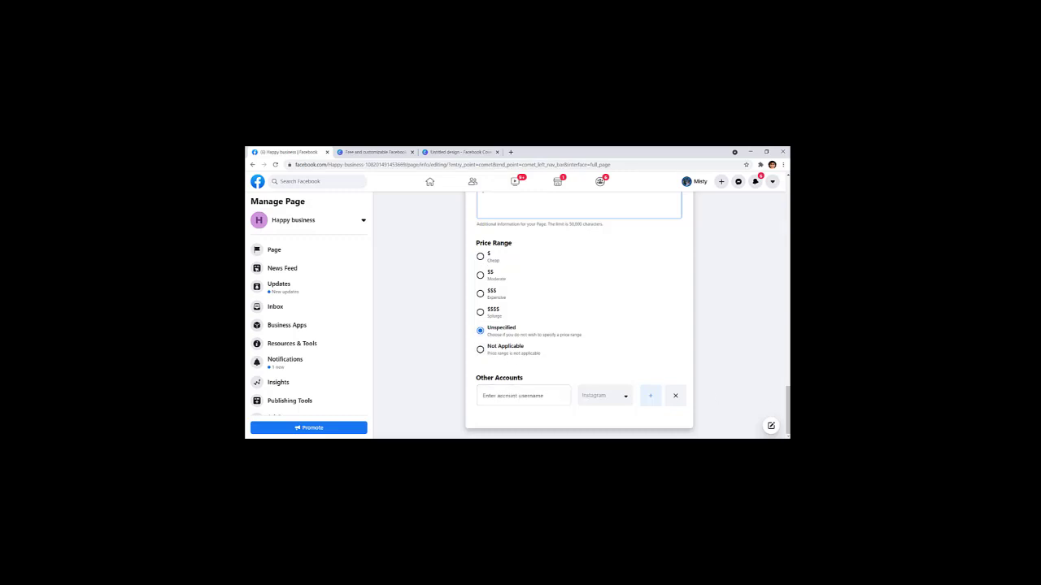
left_click_drag(787, 423, 783, 199)
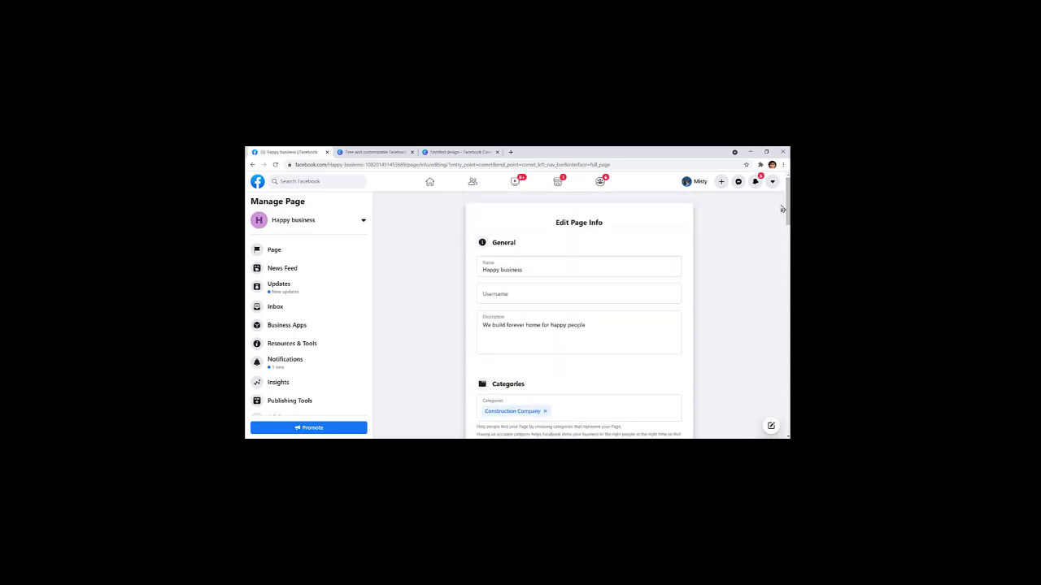
- Open the Templates and Tabs section of the Page Settings
left_click_drag(372, 348, 365, 413)
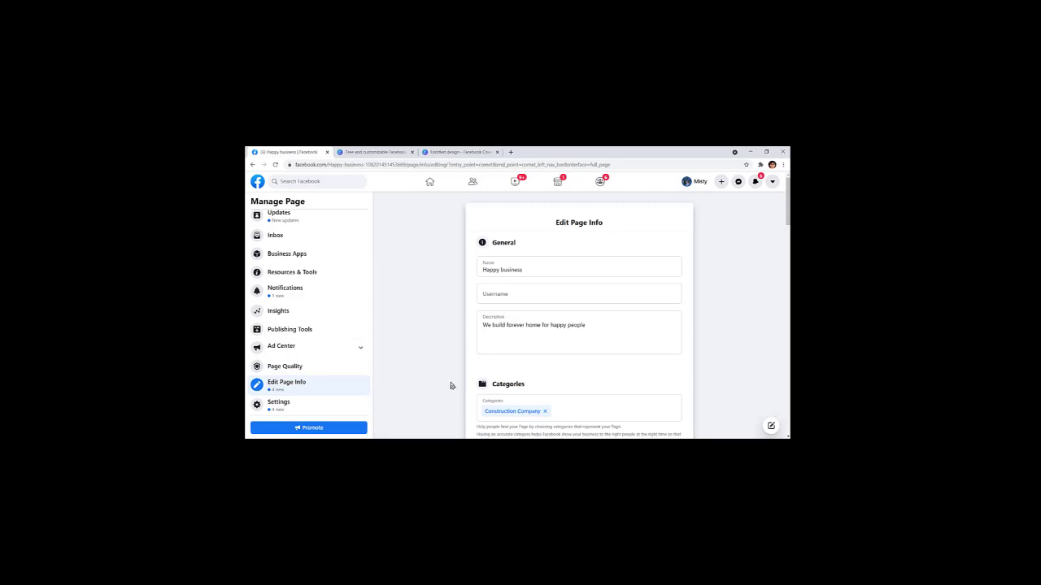
left_click(278, 403)
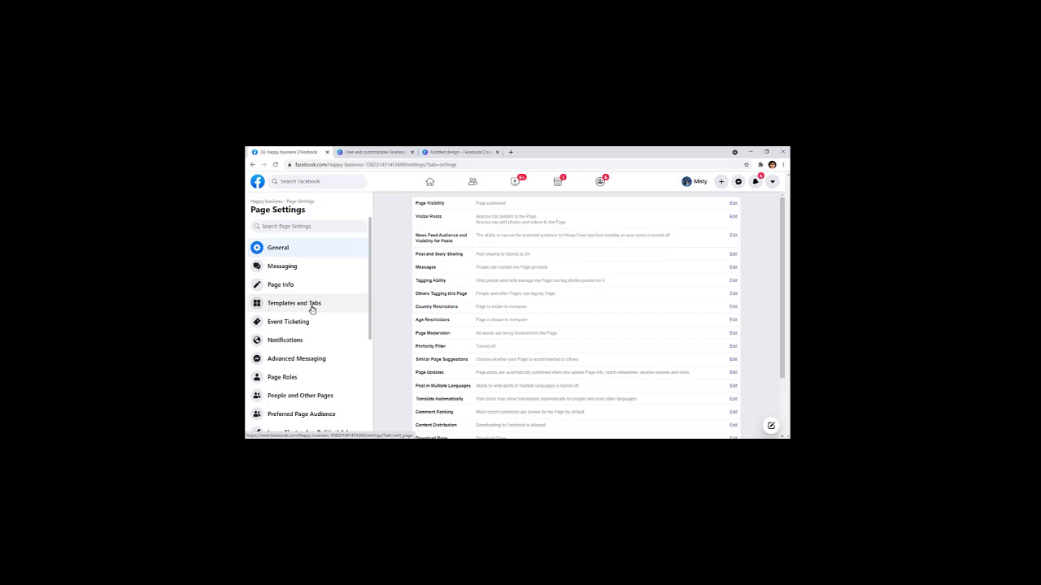
left_click(297, 306)
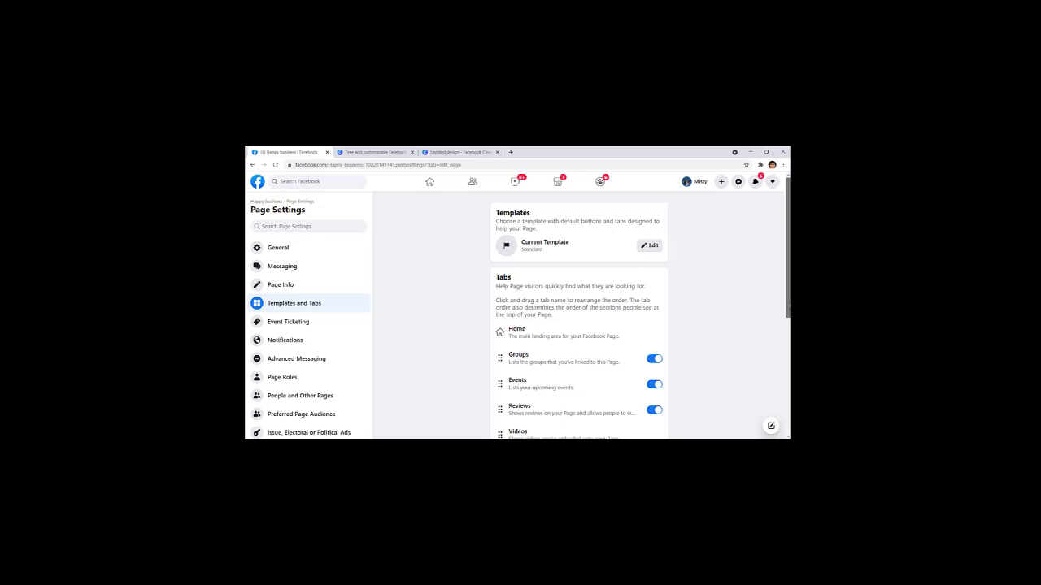
- Look through the available Page tabs and turn on the Offers tab
left_click_drag(785, 309, 553, 263)
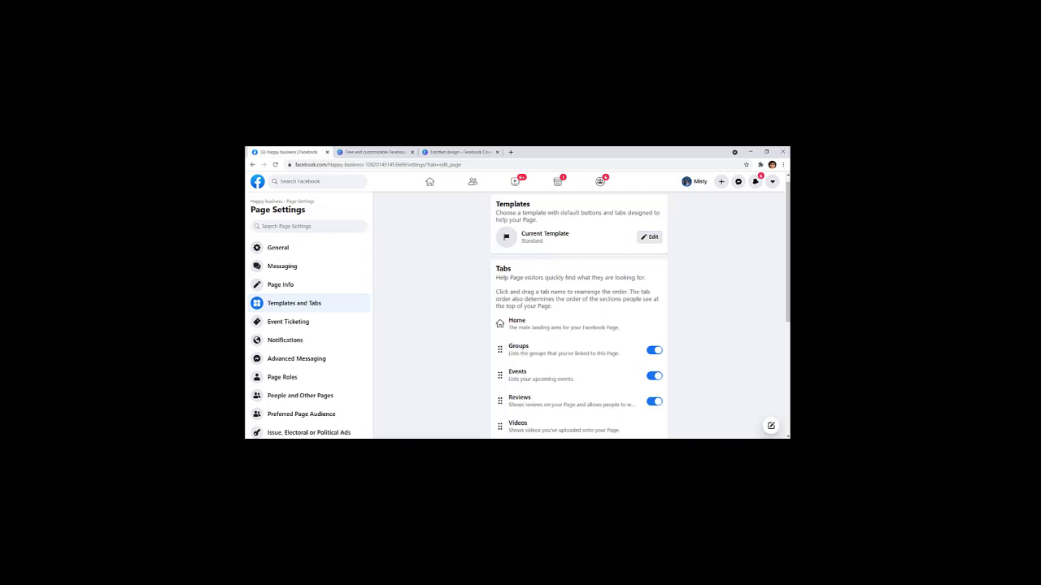
left_click_drag(785, 318, 786, 431)
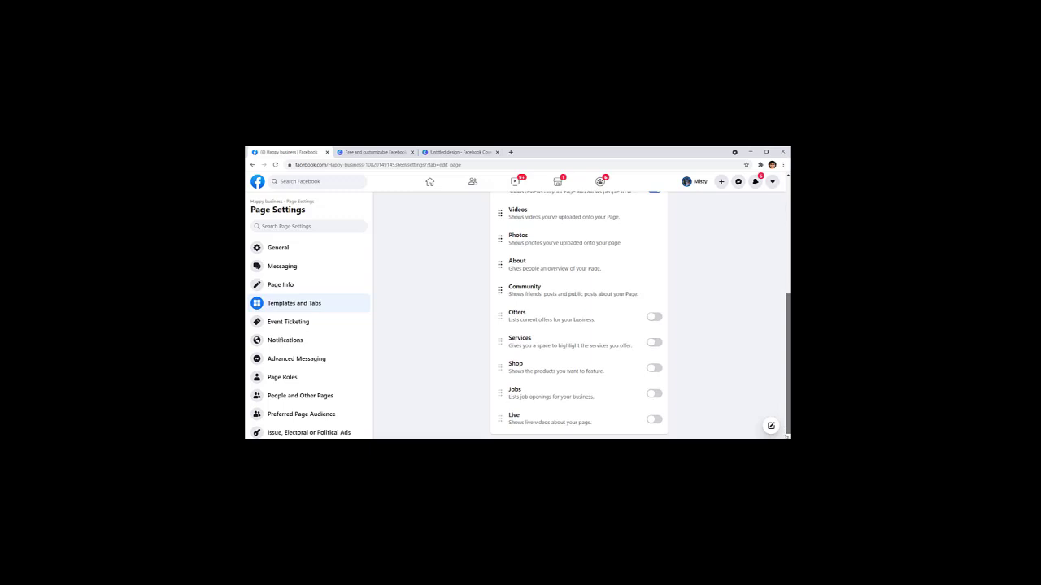
left_click_drag(786, 436, 785, 415)
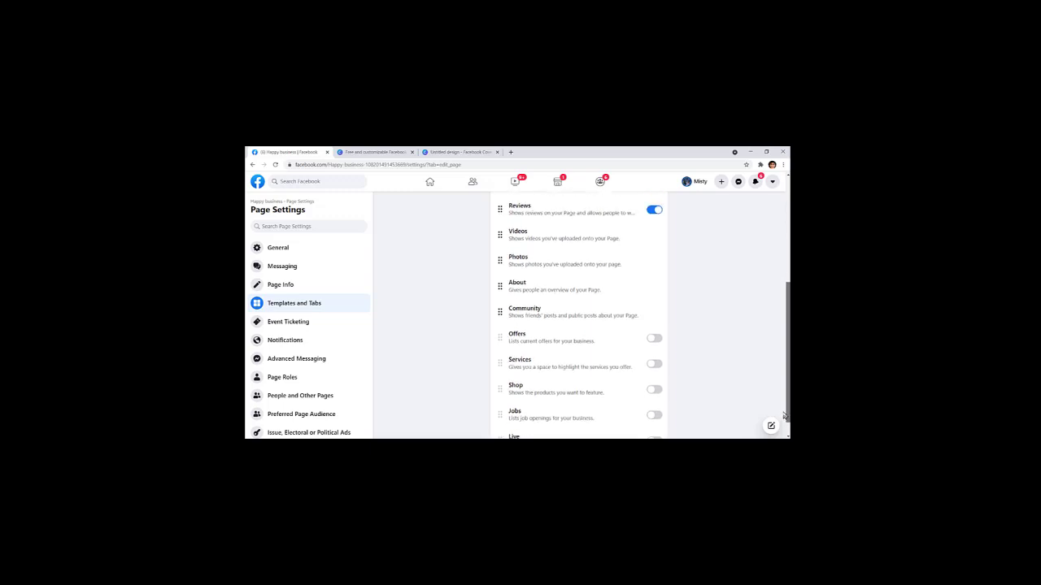
left_click(655, 340)
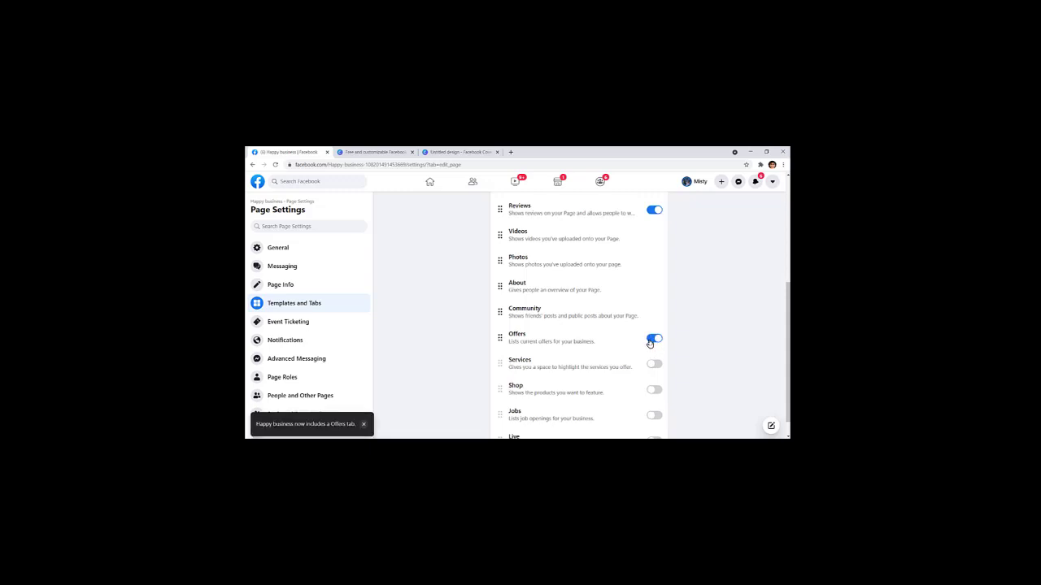
- Turn the Offers tab back off and turn on the Jobs tab for the Page
left_click(651, 340)
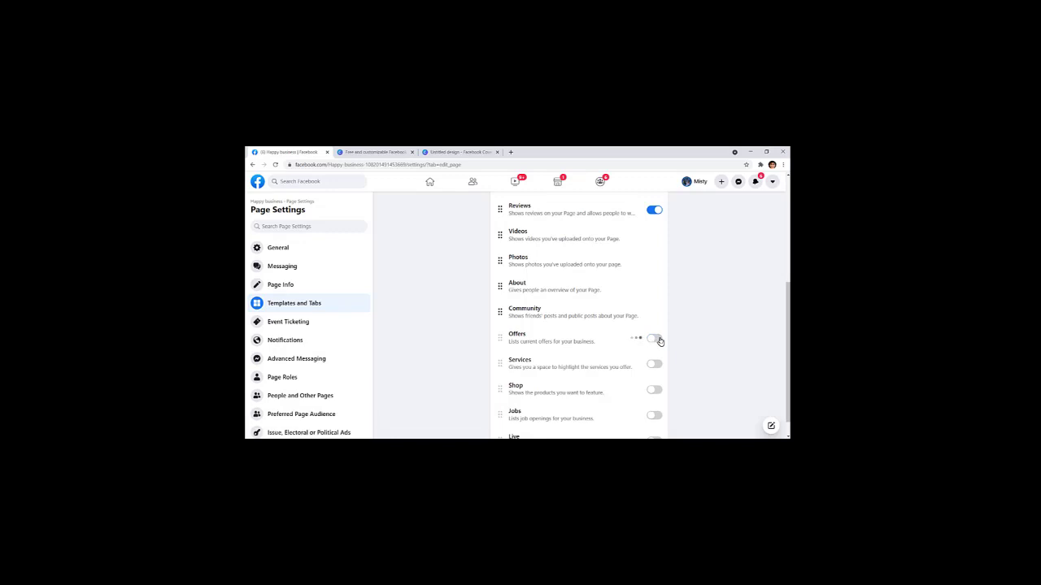
left_click(654, 417)
left_click(655, 418)
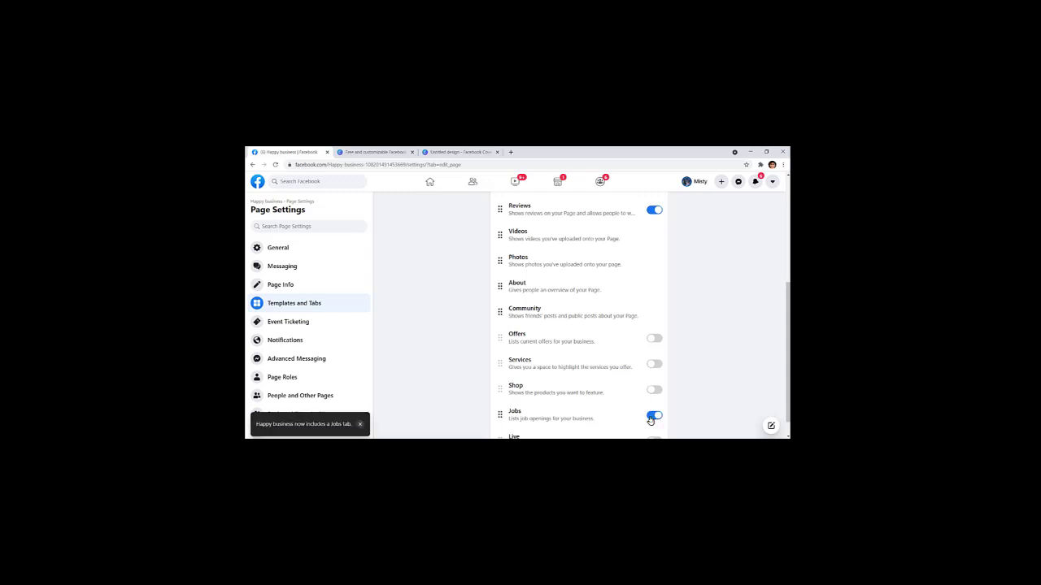
- Look through the available Page templates and apply the Restaurants & Cafes template
scroll(776, 262, "up", 5)
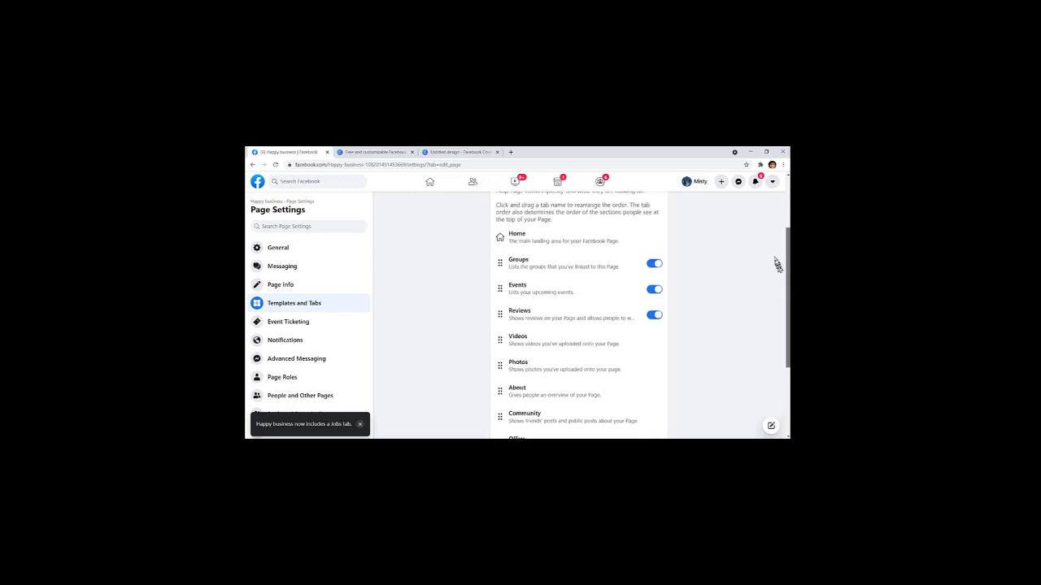
scroll(771, 247, "up", 2)
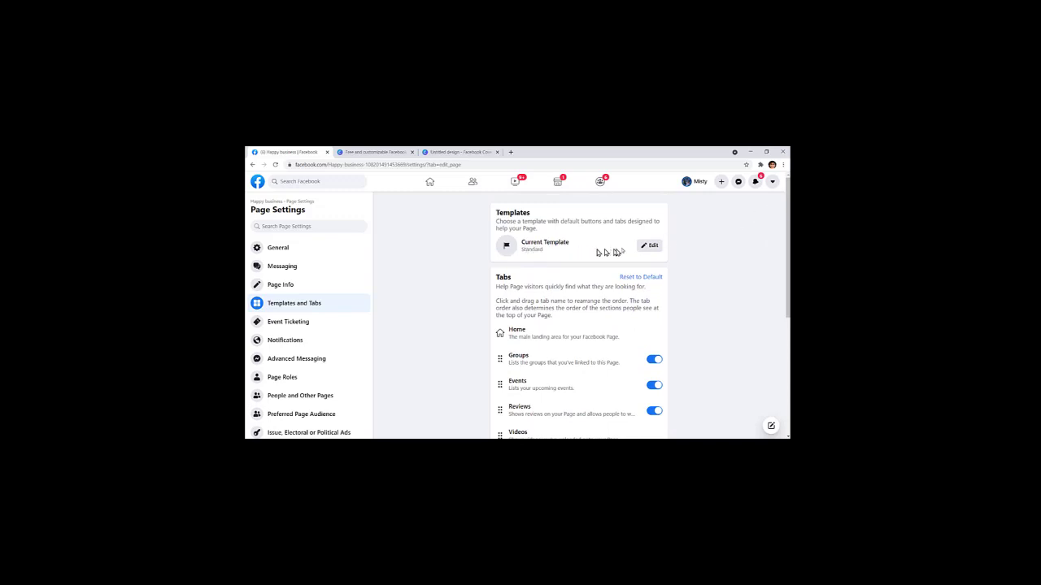
left_click(650, 247)
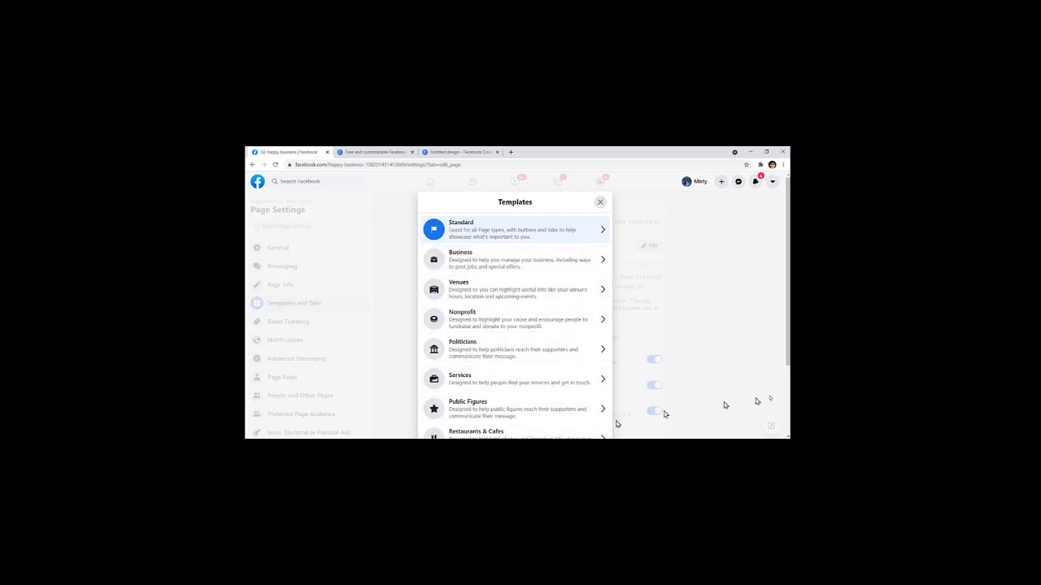
left_click_drag(788, 351, 788, 435)
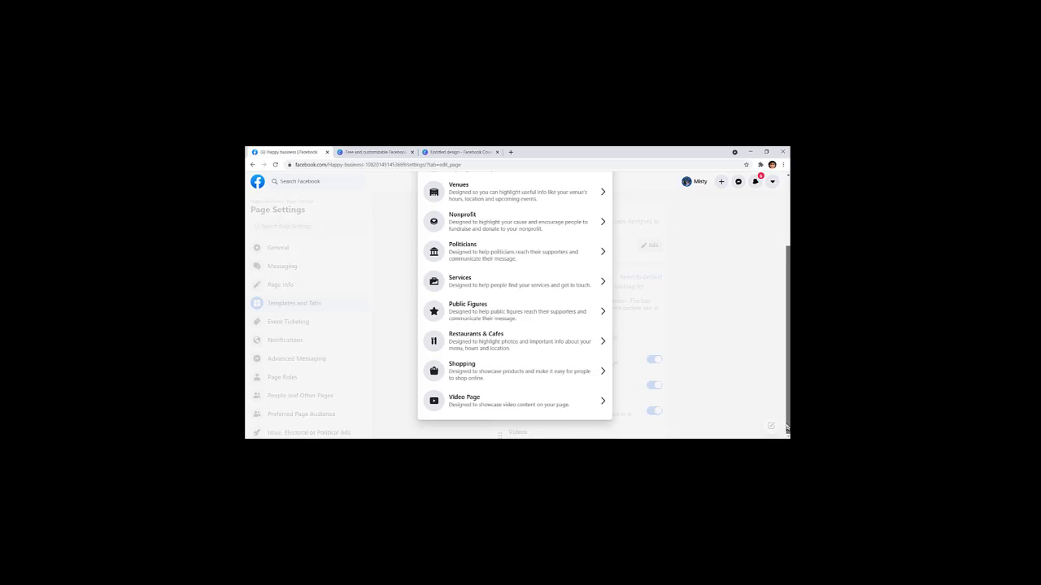
left_click_drag(786, 427, 786, 422)
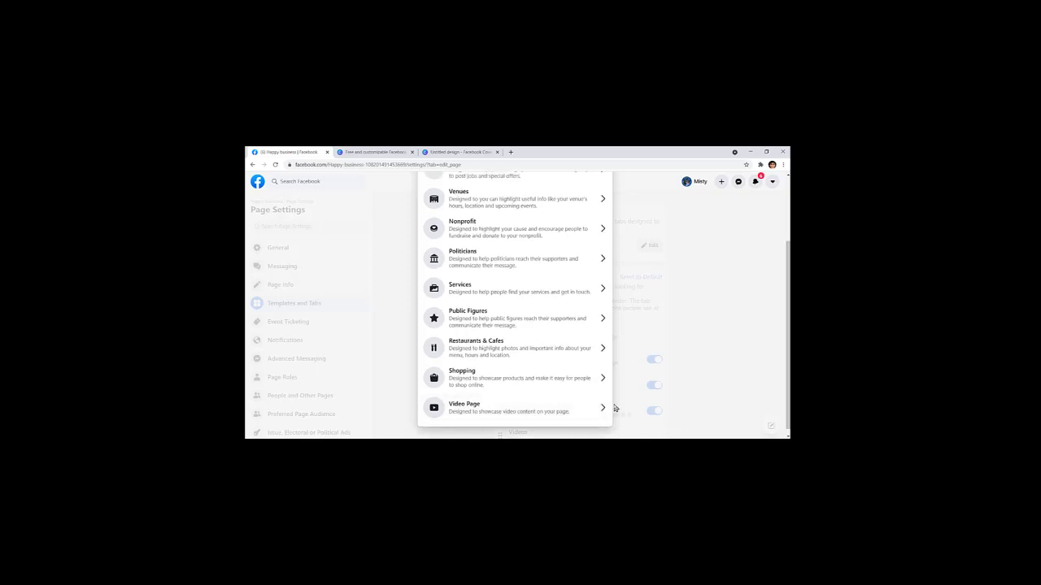
mouse_move(786, 382)
left_mouse_down()
mouse_move(786, 351)
mouse_move(787, 363)
left_mouse_up()
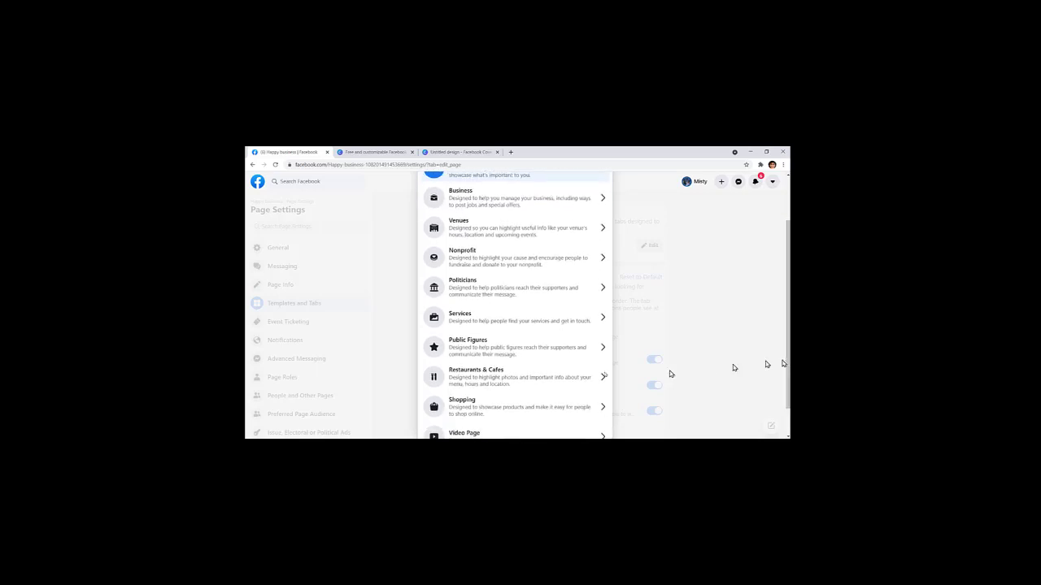
left_click(502, 383)
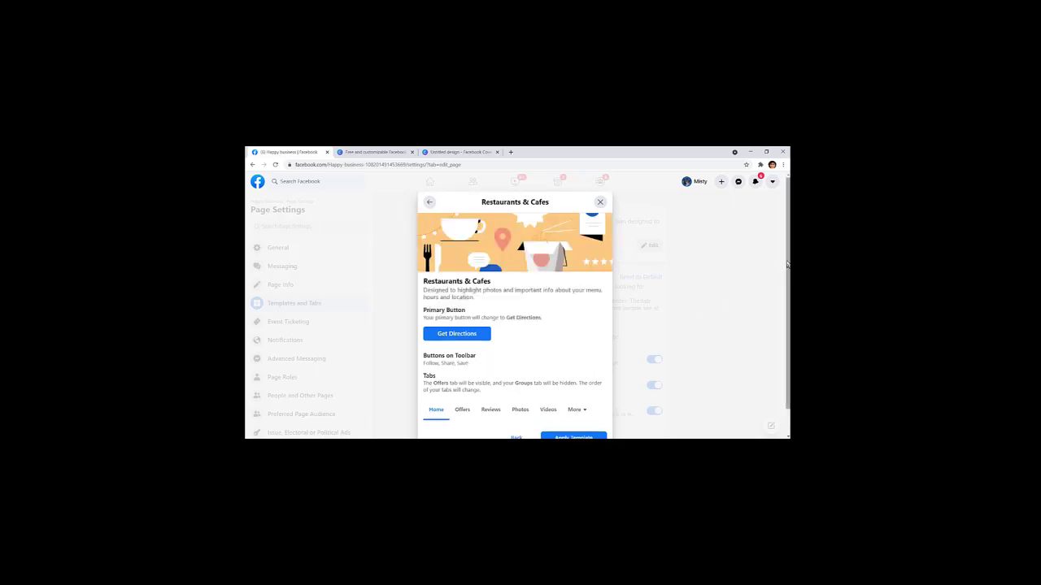
scroll(777, 321, "down", 1)
left_click(568, 411)
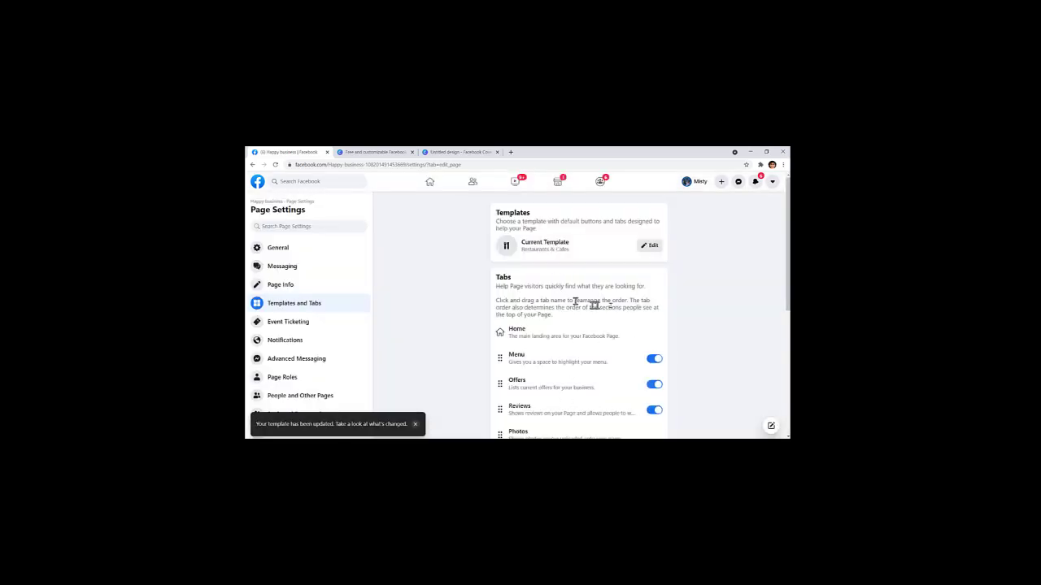
- Reorder the Page tabs with Videos directly below Offers and Reviews below Events, and turn the Reviews tab off
scroll(779, 263, "down", 2)
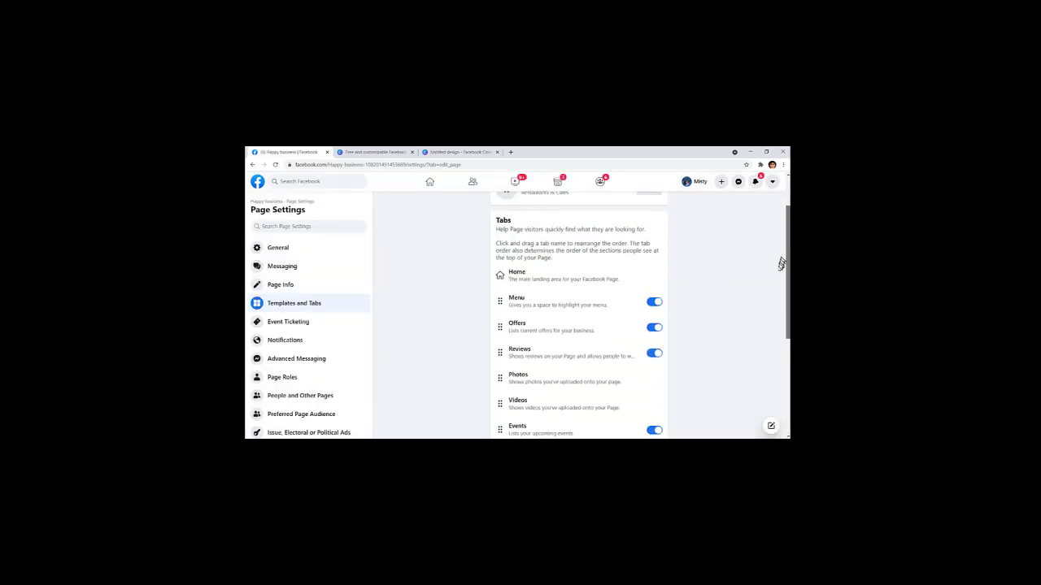
scroll(768, 334, "down", 2)
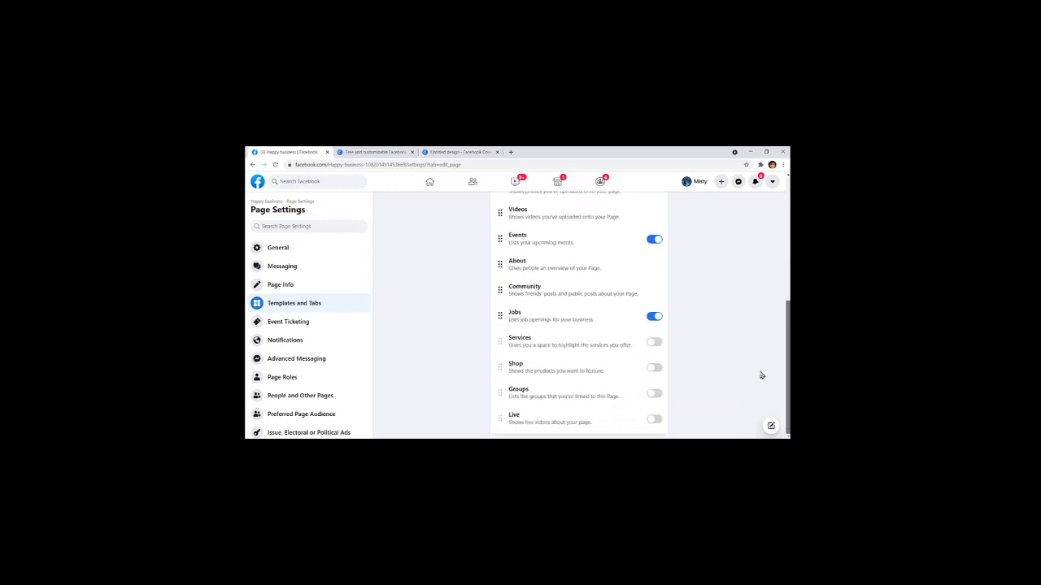
scroll(756, 341, "up", 4)
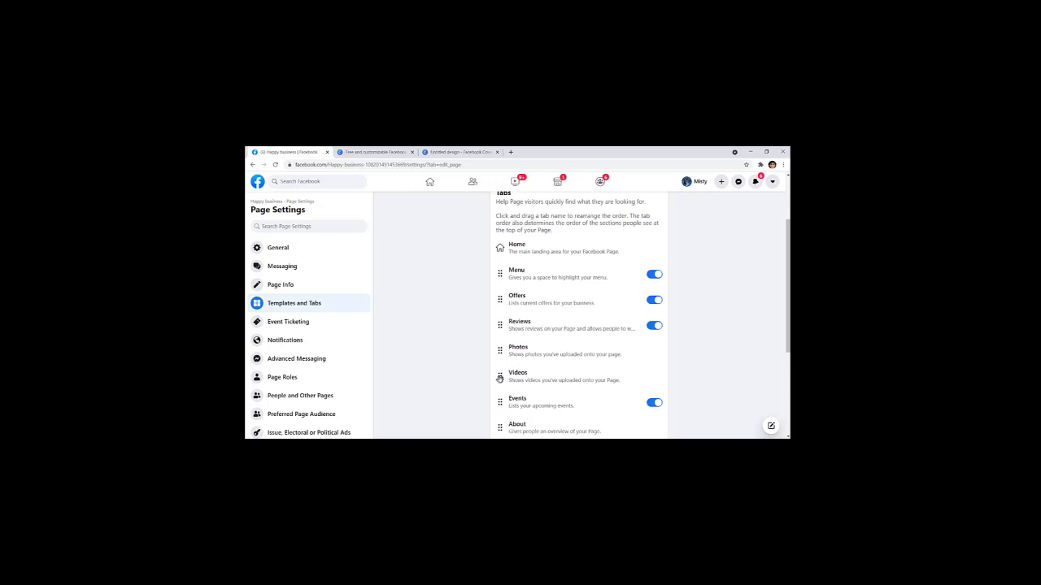
left_click_drag(499, 379, 501, 331)
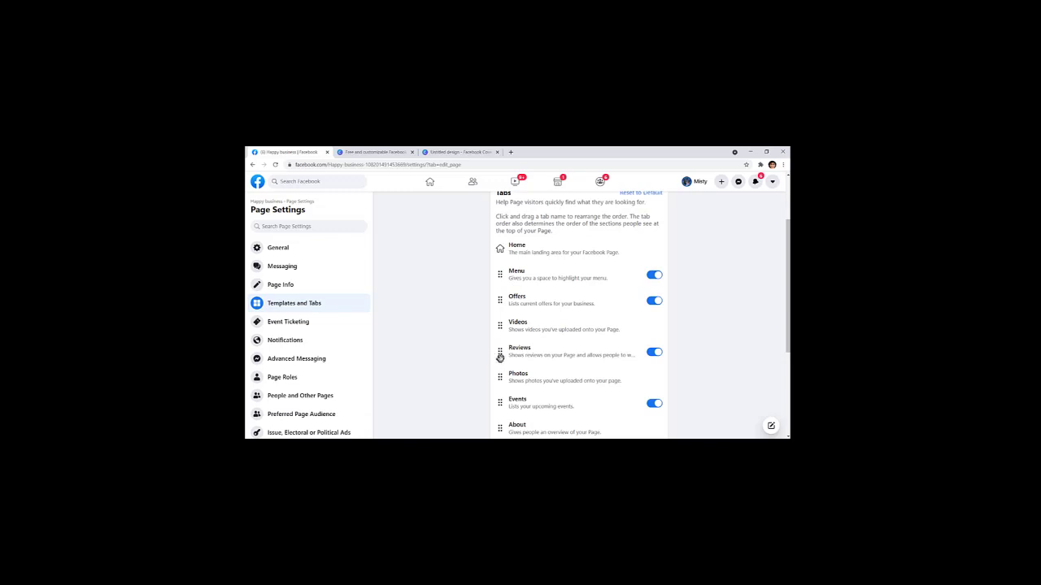
left_click_drag(499, 356, 509, 285)
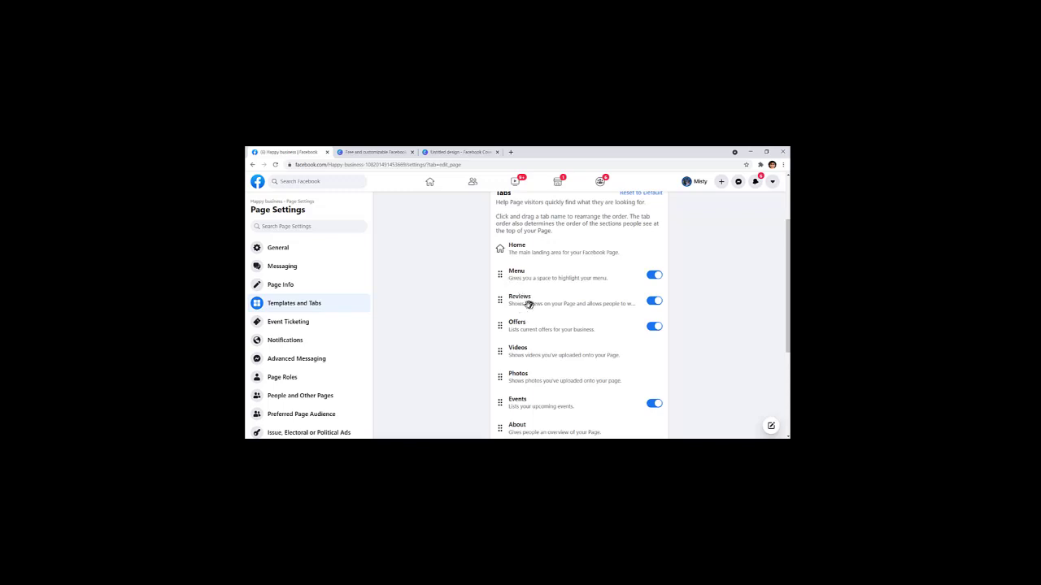
left_click_drag(499, 299, 502, 403)
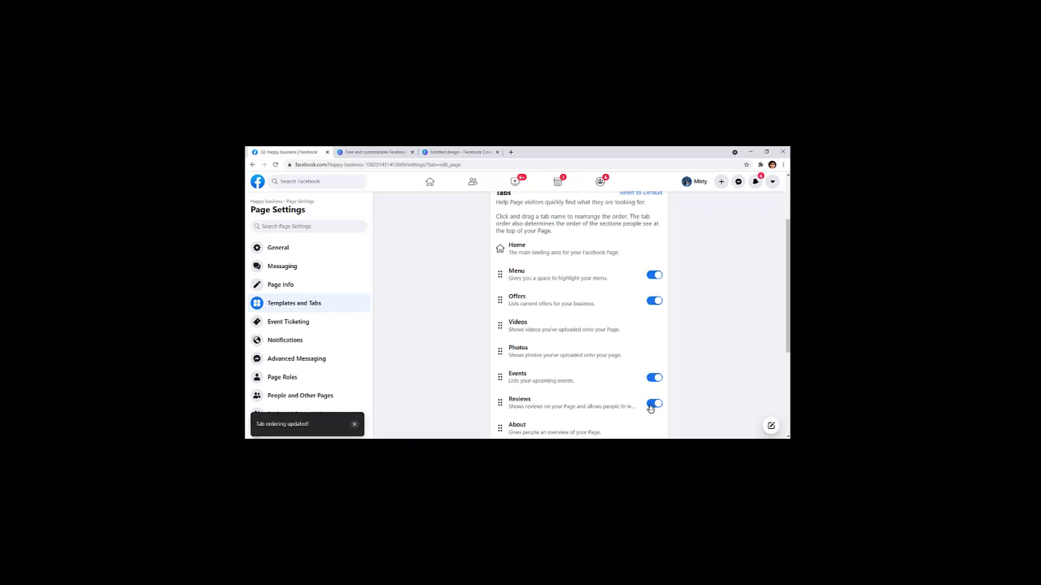
left_click(652, 404)
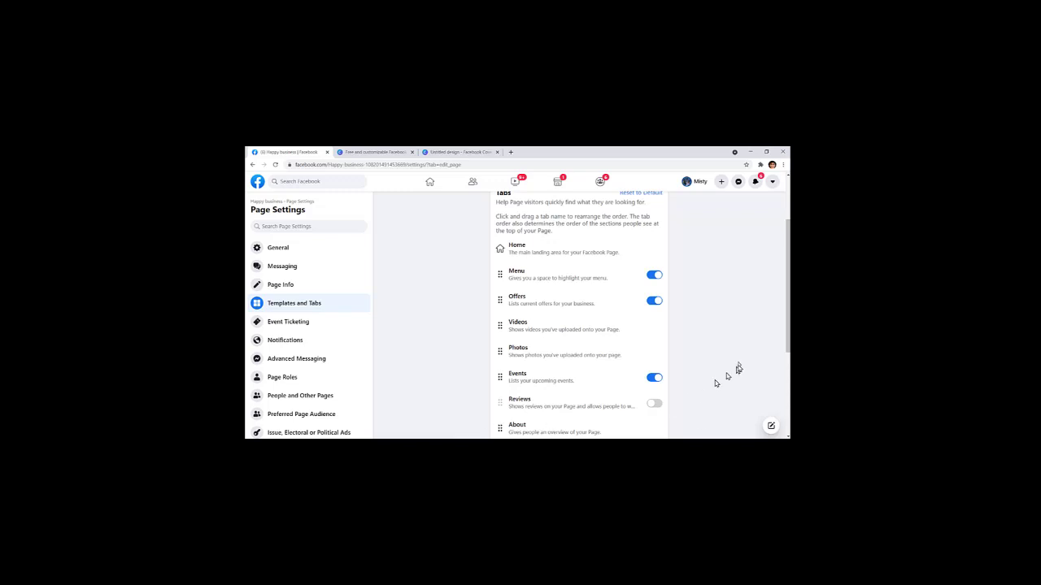
- Change the Page template to Shopping and apply it
left_click_drag(788, 338, 771, 311)
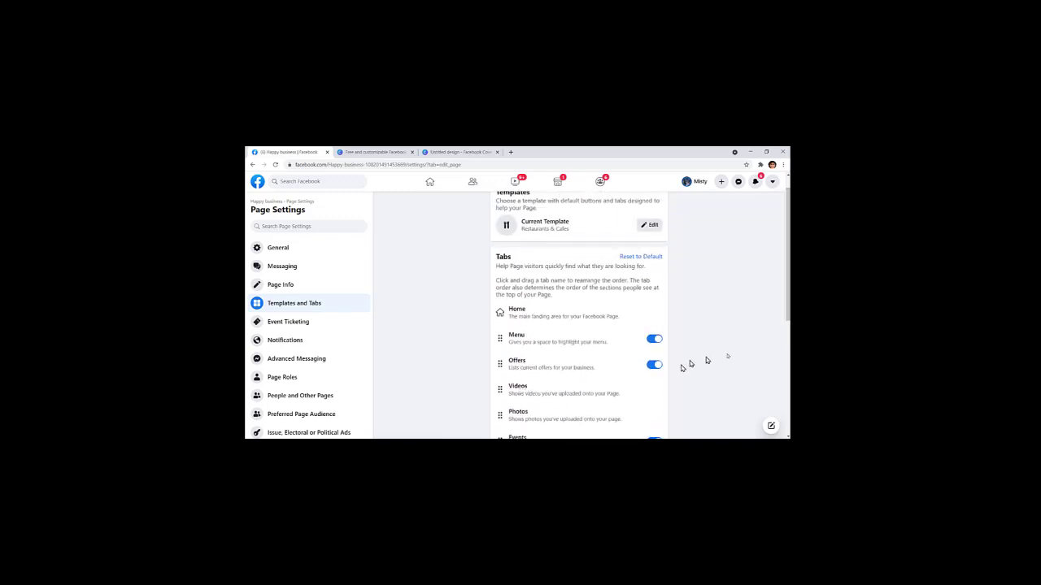
left_click_drag(787, 310, 756, 284)
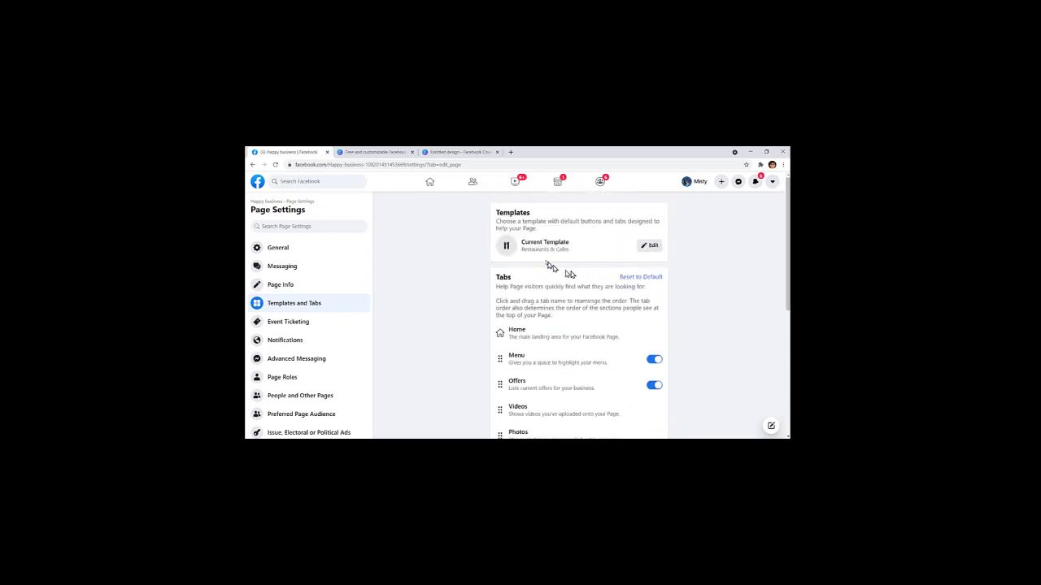
left_click(648, 246)
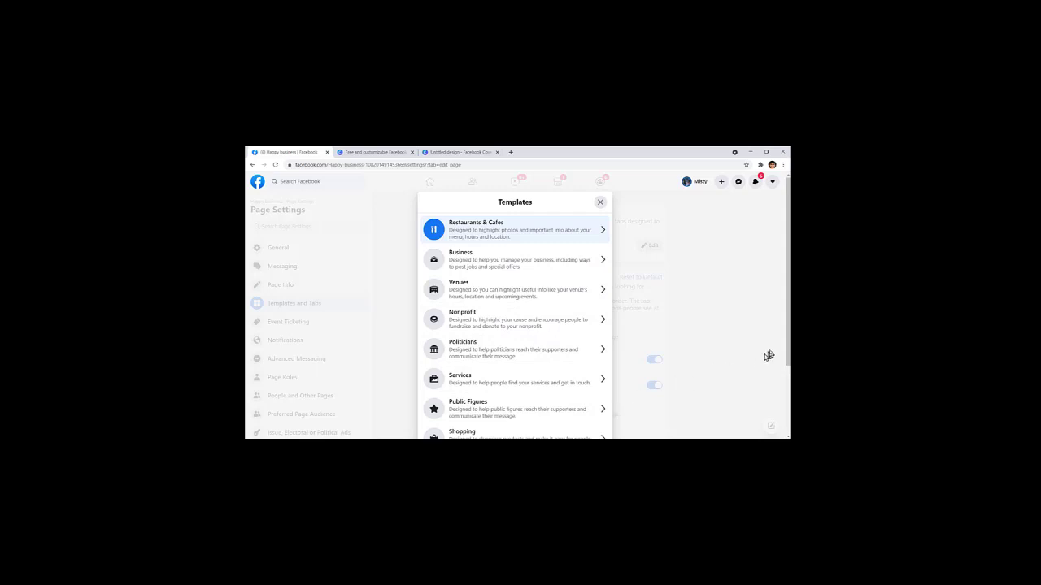
scroll(786, 420, "down", 3)
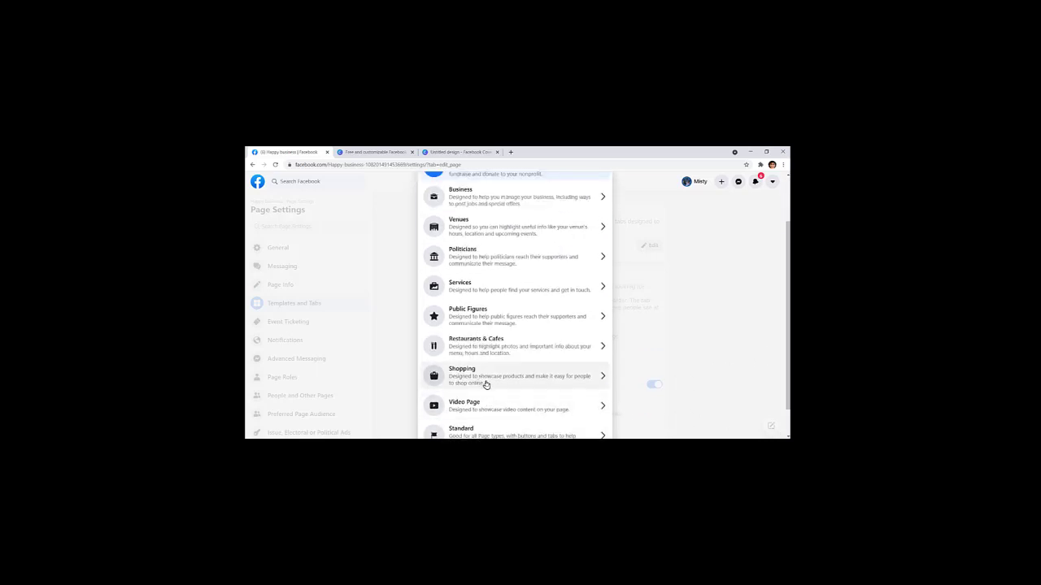
left_click(486, 382)
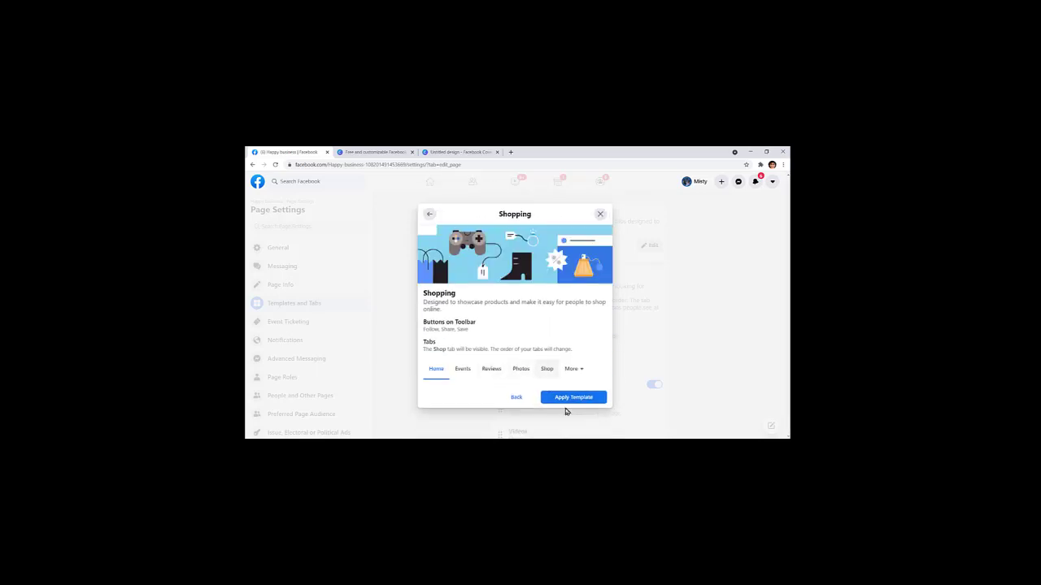
left_click(566, 398)
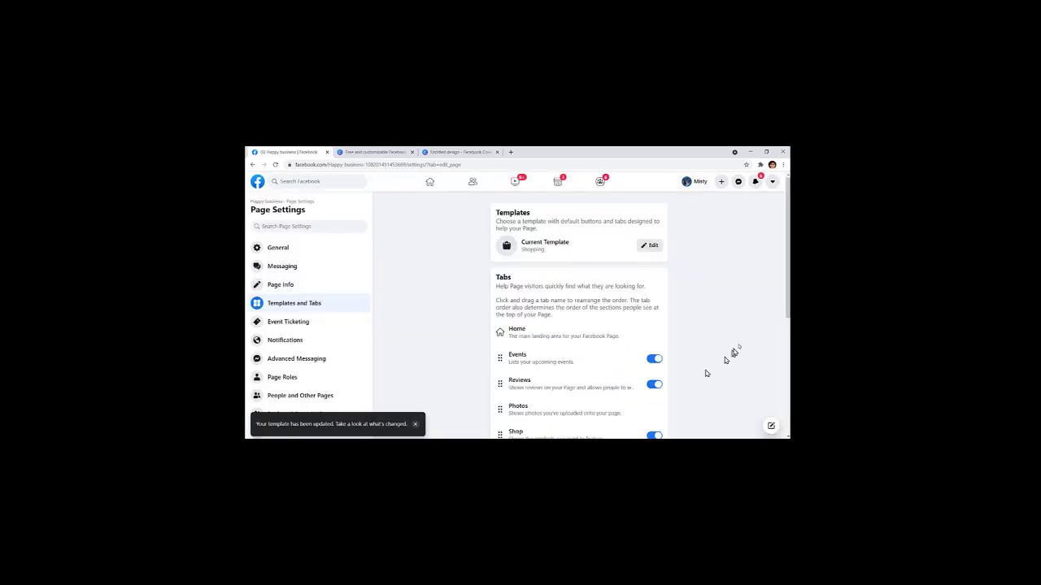
- Move the Shop tab directly below Home and the Jobs tab directly below Shop
scroll(787, 285, "down", 1)
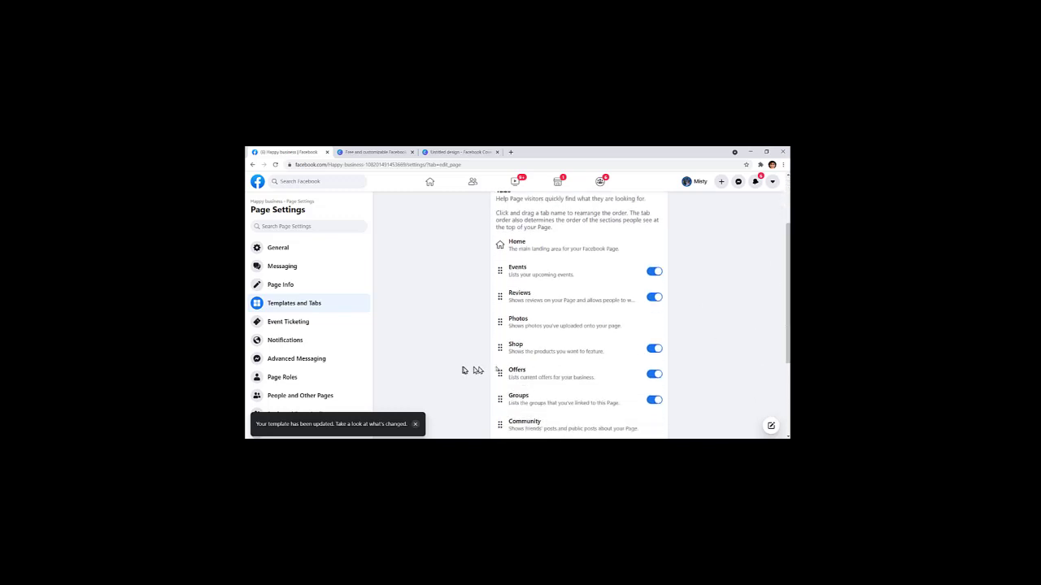
left_click_drag(515, 354, 500, 271)
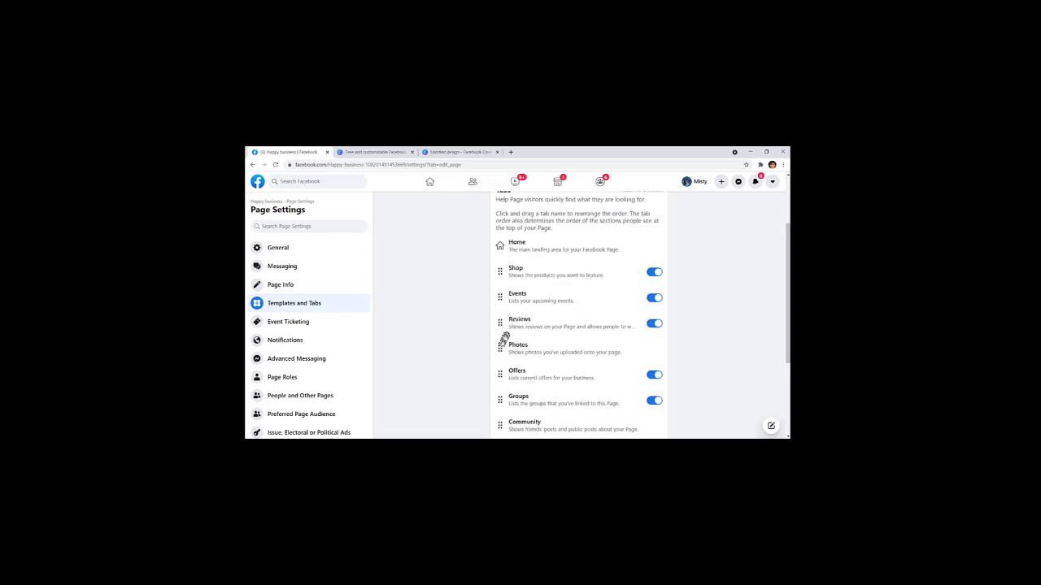
left_click_drag(500, 351, 506, 209)
scroll(783, 348, "down", 3)
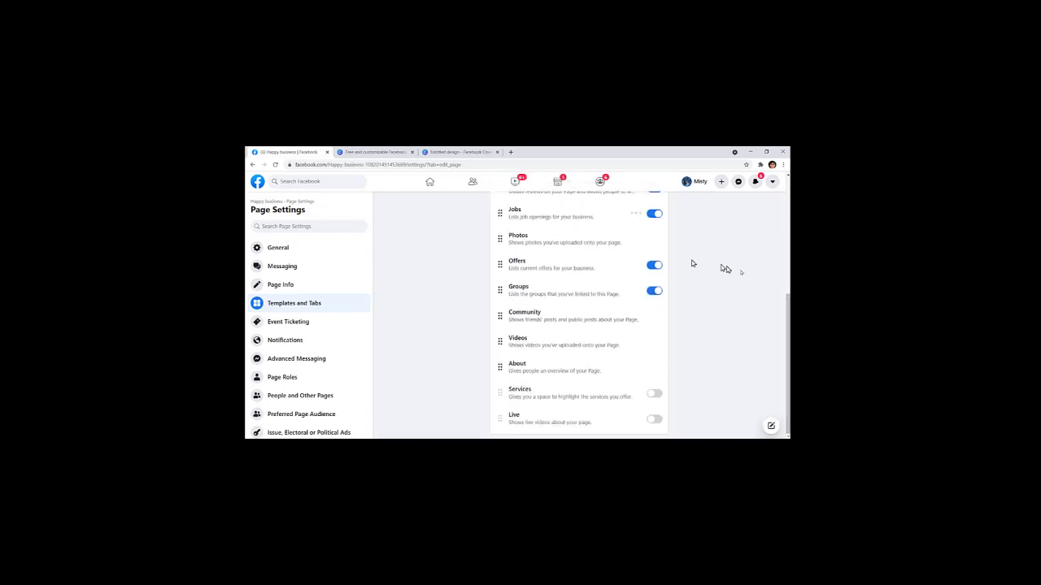
left_click_drag(787, 317, 787, 265)
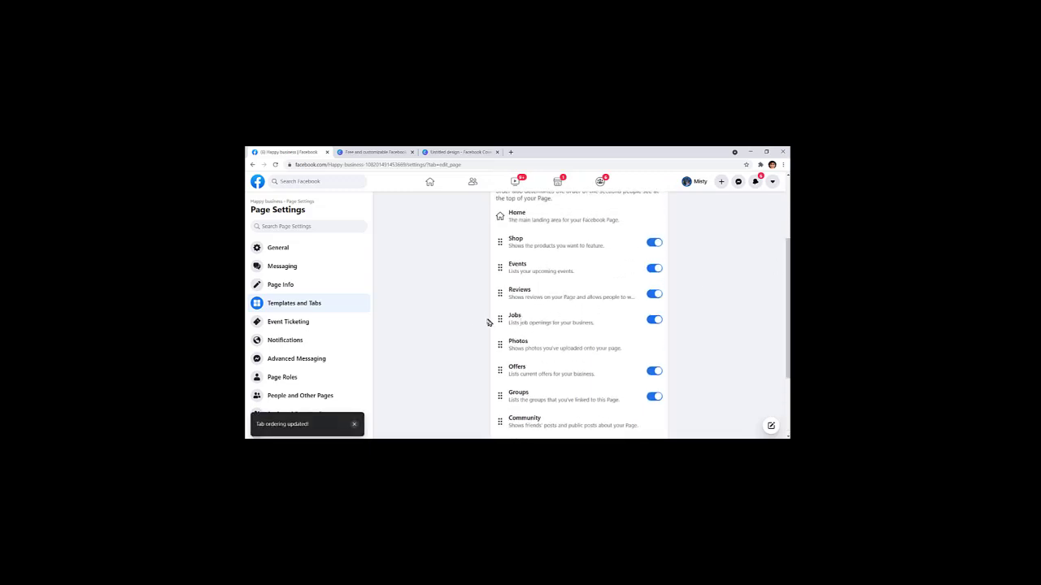
left_click_drag(496, 320, 498, 266)
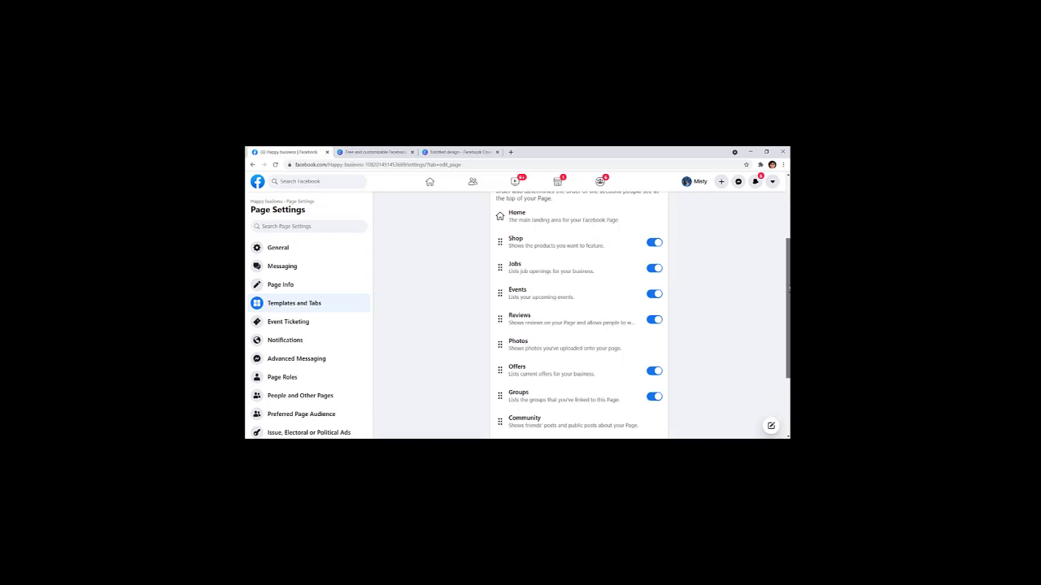
- Turn off the Groups tab in the Page's tab list
scroll(787, 288, "up", 3)
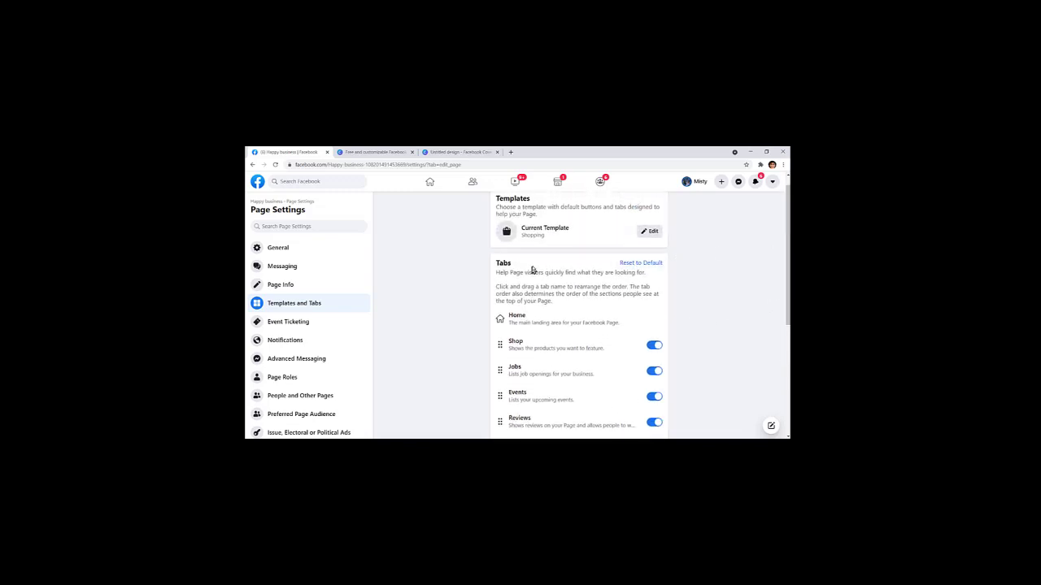
left_click_drag(785, 252, 773, 301)
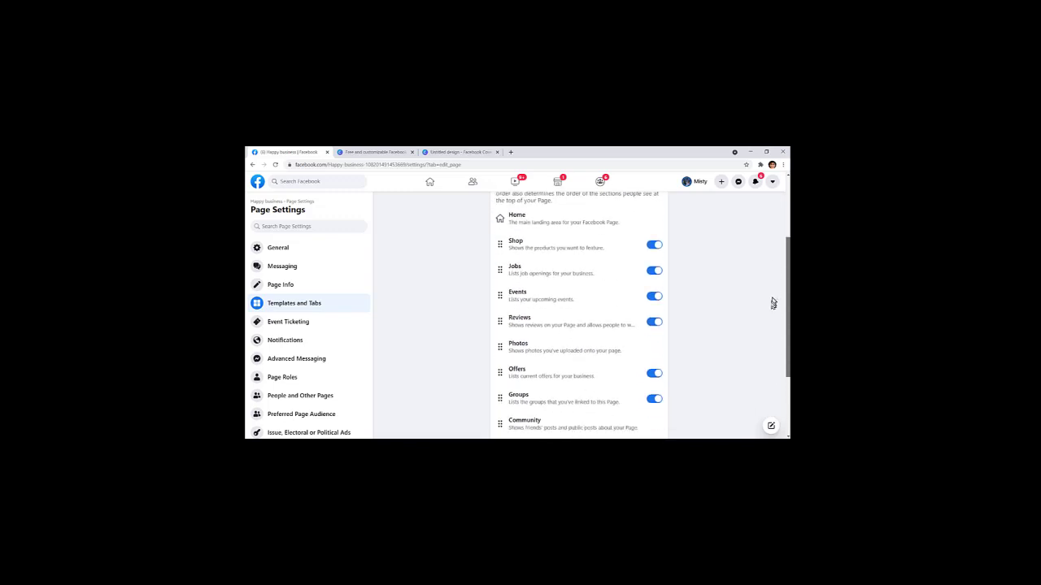
left_click(653, 400)
left_click_drag(786, 365, 769, 282)
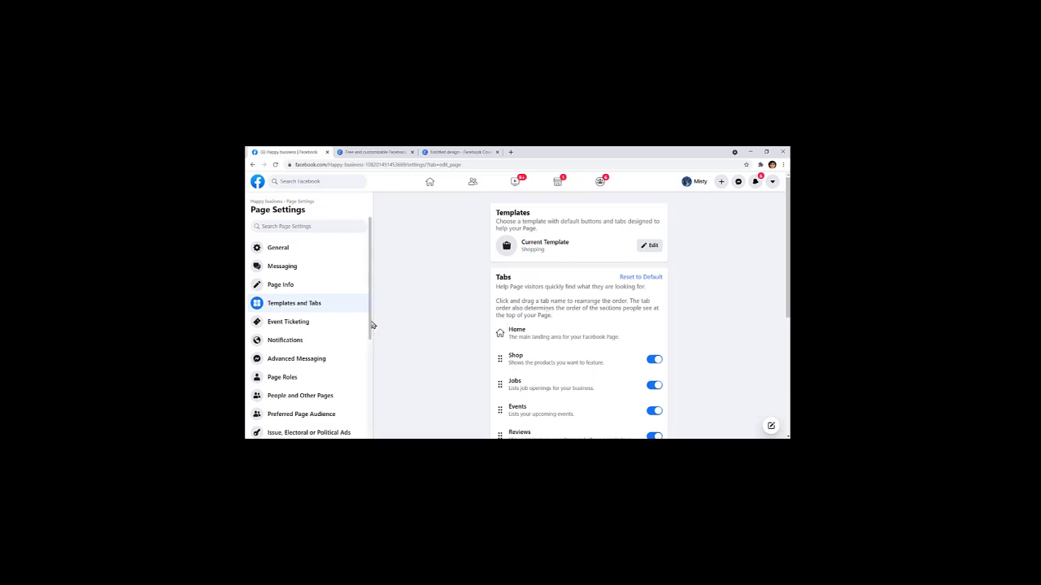
- In the General settings, set and save a country restriction that shows the Page only to viewers in the United States
left_click_drag(373, 327, 372, 438)
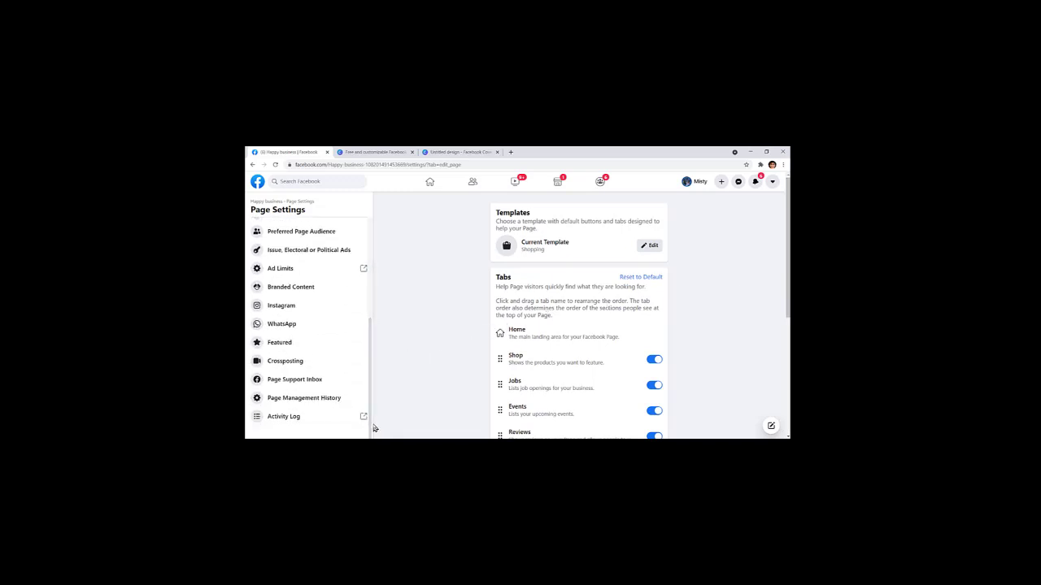
left_click_drag(370, 421, 371, 246)
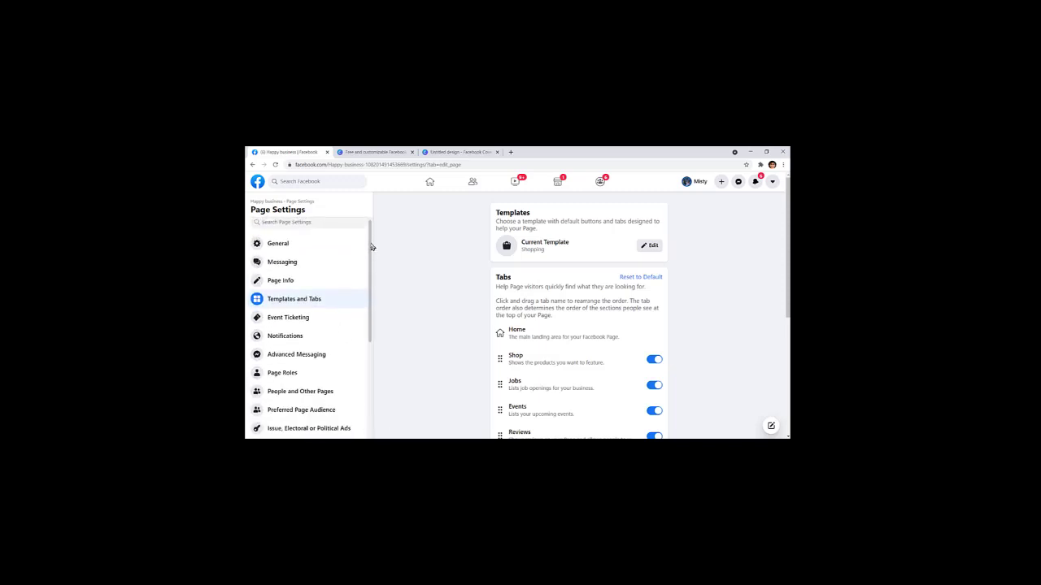
left_click(260, 246)
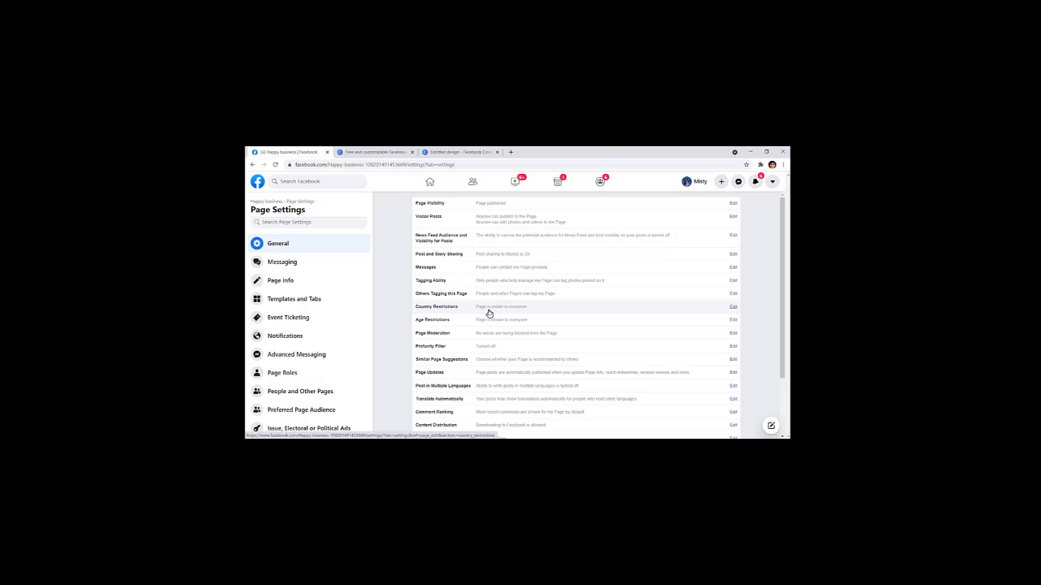
left_click(633, 316)
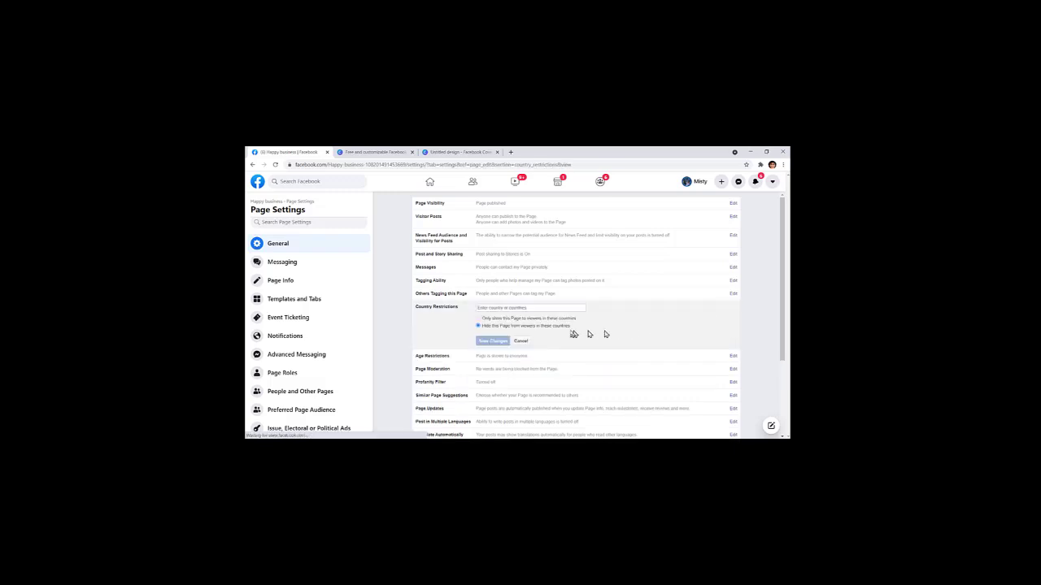
left_click(506, 308)
type("dnit")
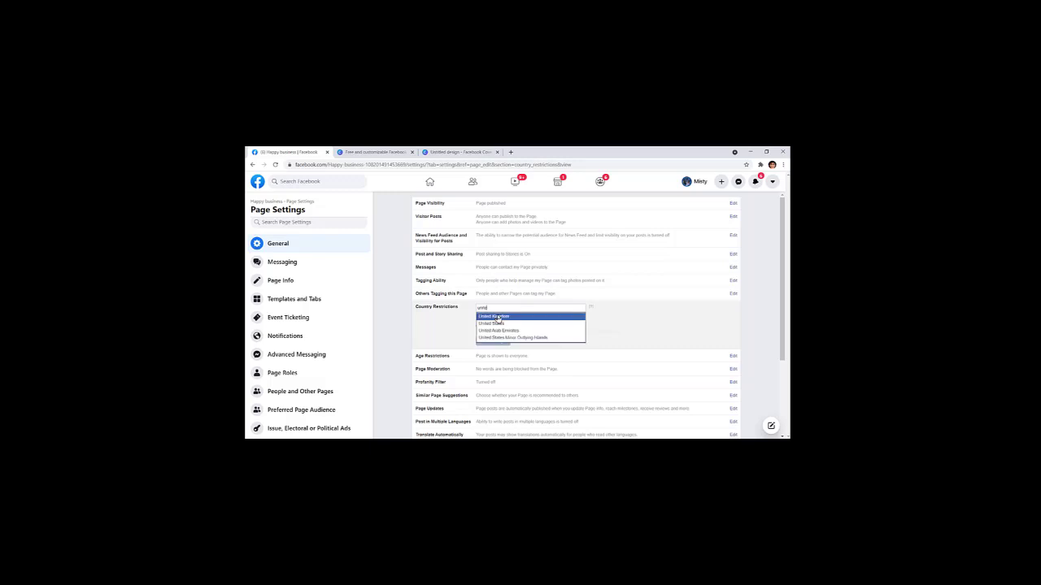
left_click(496, 324)
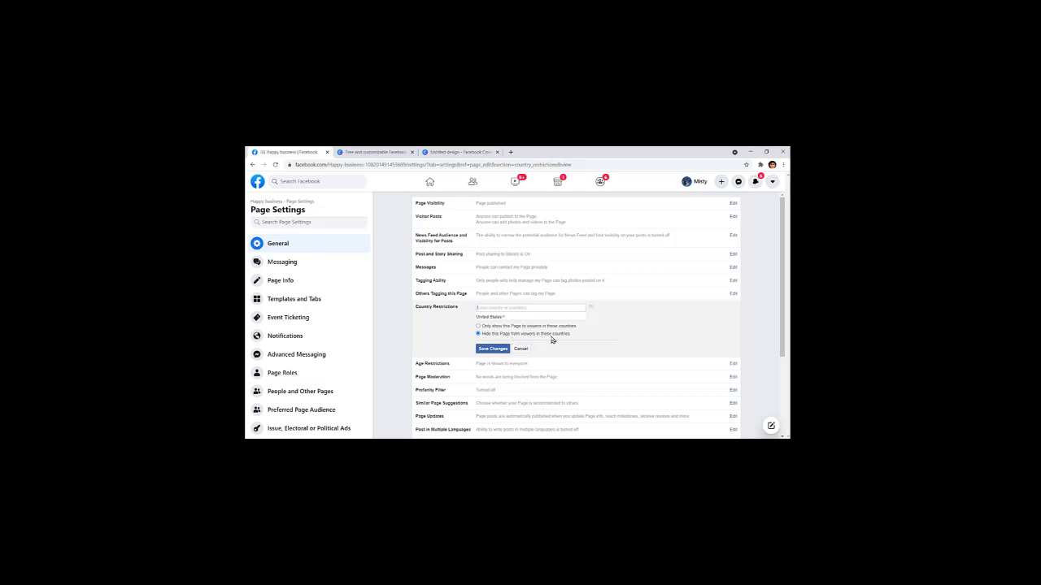
left_click(478, 326)
left_click(498, 349)
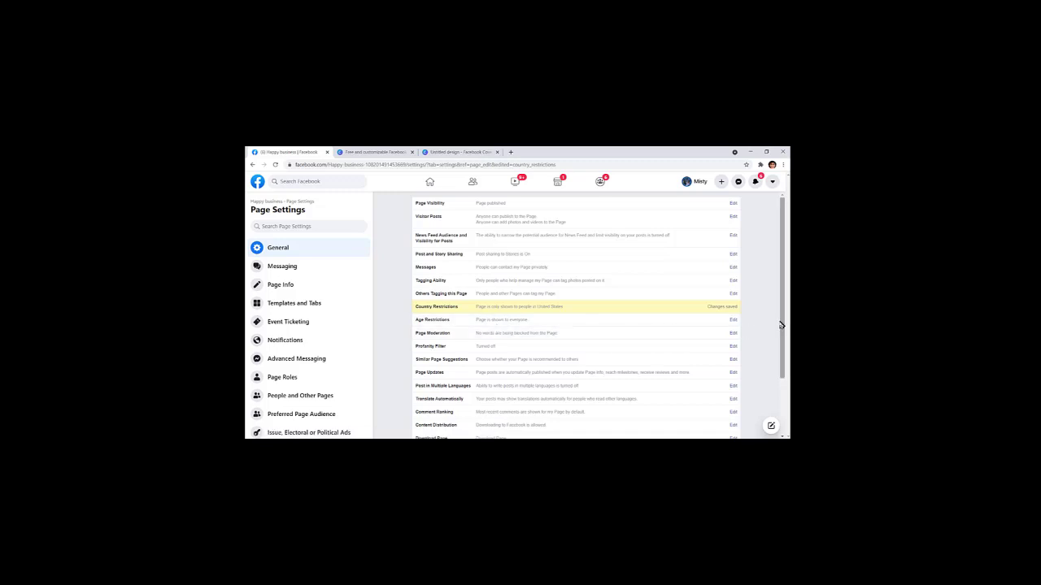
- Review the Profanity Filter levels in the General settings, keeping the filter set to Off
left_click_drag(779, 325, 779, 364)
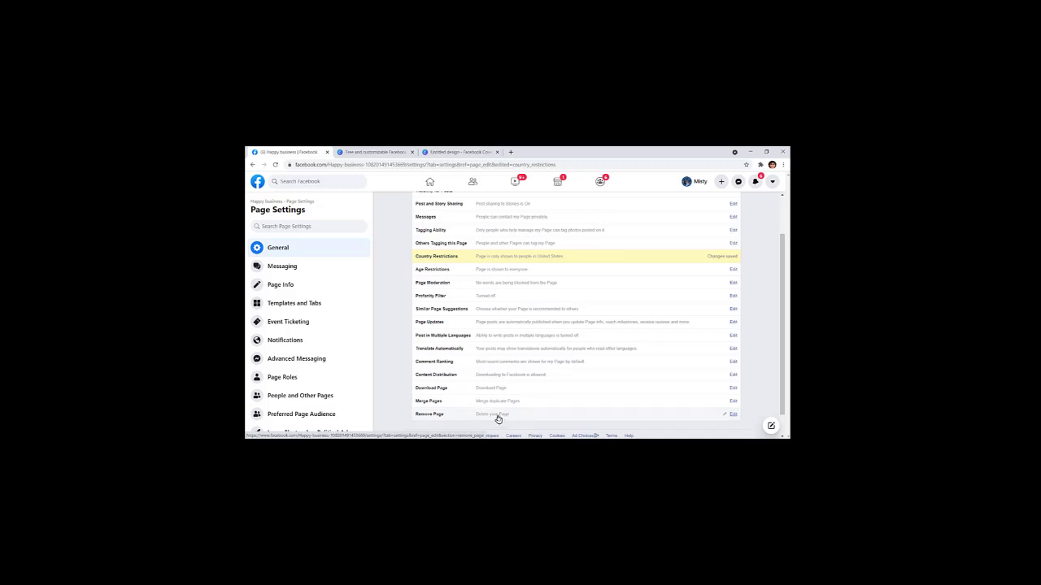
left_click(733, 298)
left_click(493, 298)
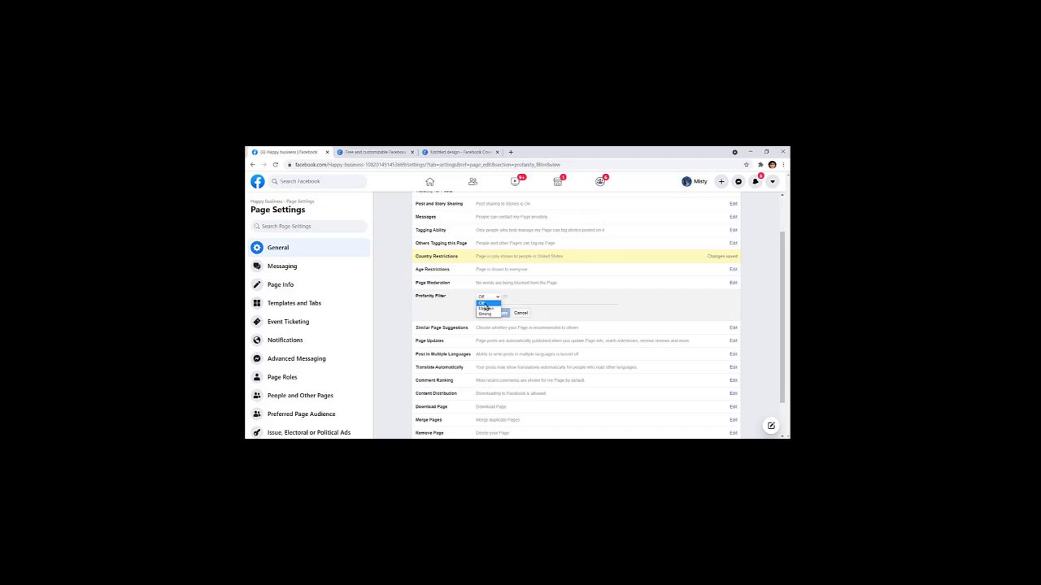
left_click(484, 303)
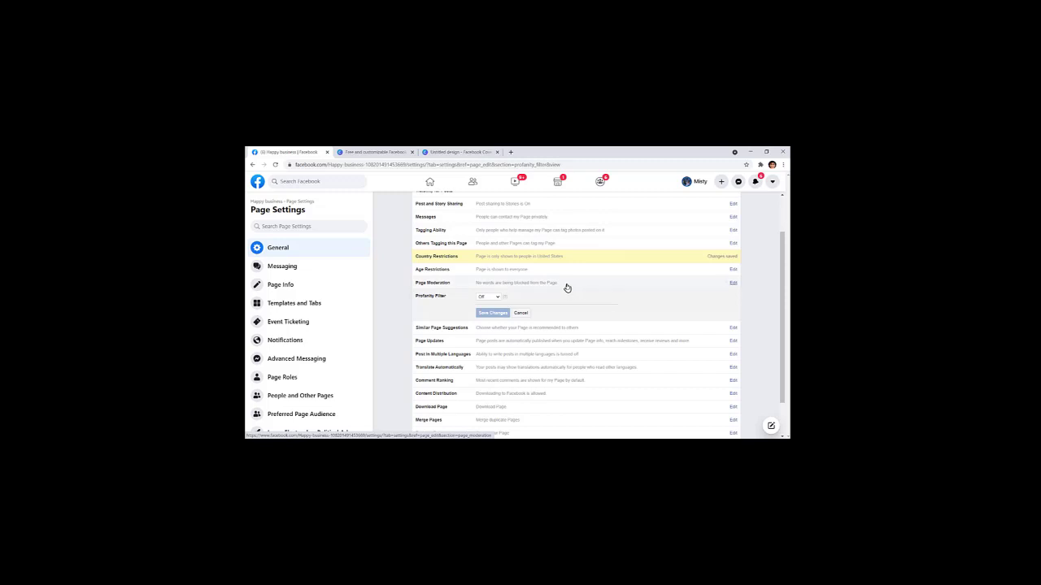
- Check the blocked-words options under Page Moderation without making changes, and open the Translate Automatically setting
left_click(732, 284)
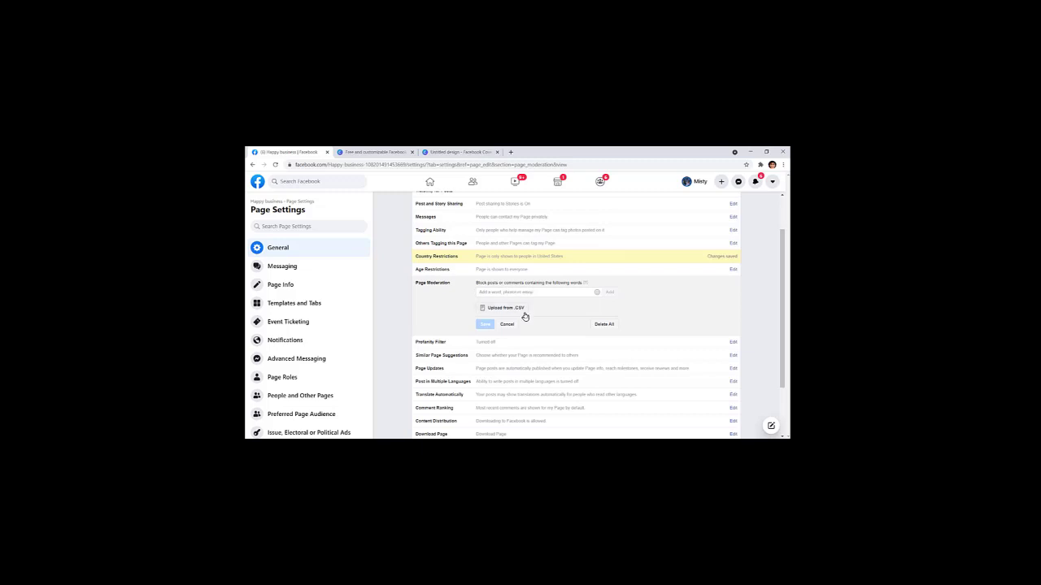
left_click(506, 325)
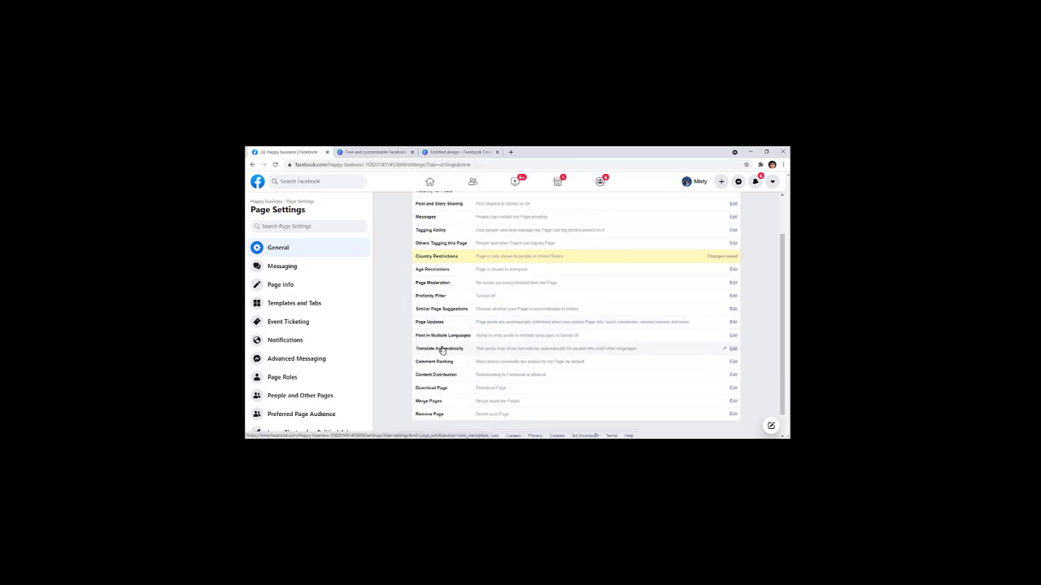
left_click(523, 354)
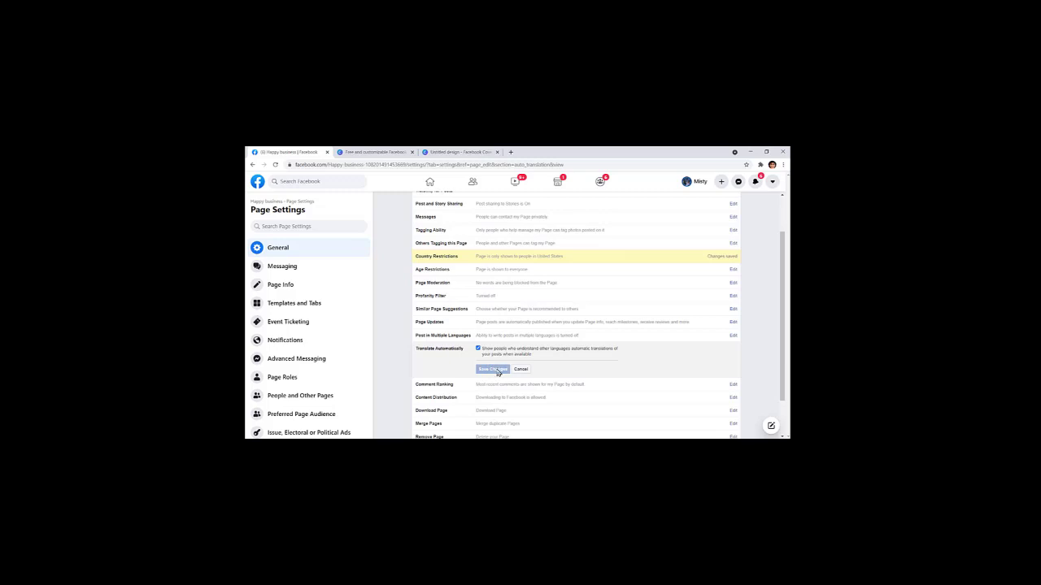
- Look through the General settings list, view the Page Visibility publishing options, and locate the Remove Page setting
left_click_drag(782, 378, 776, 346)
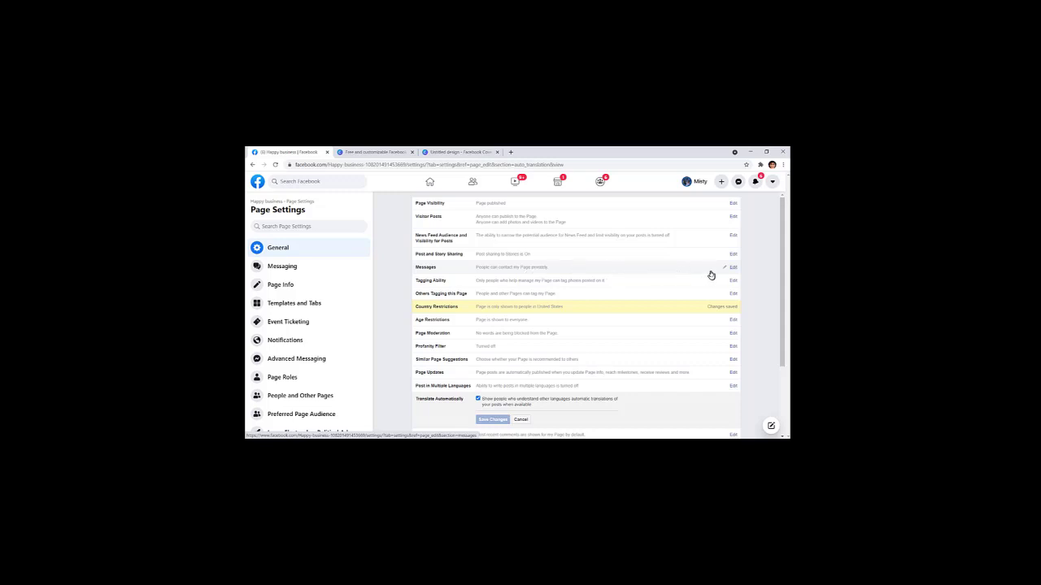
scroll(782, 333, "down", 1)
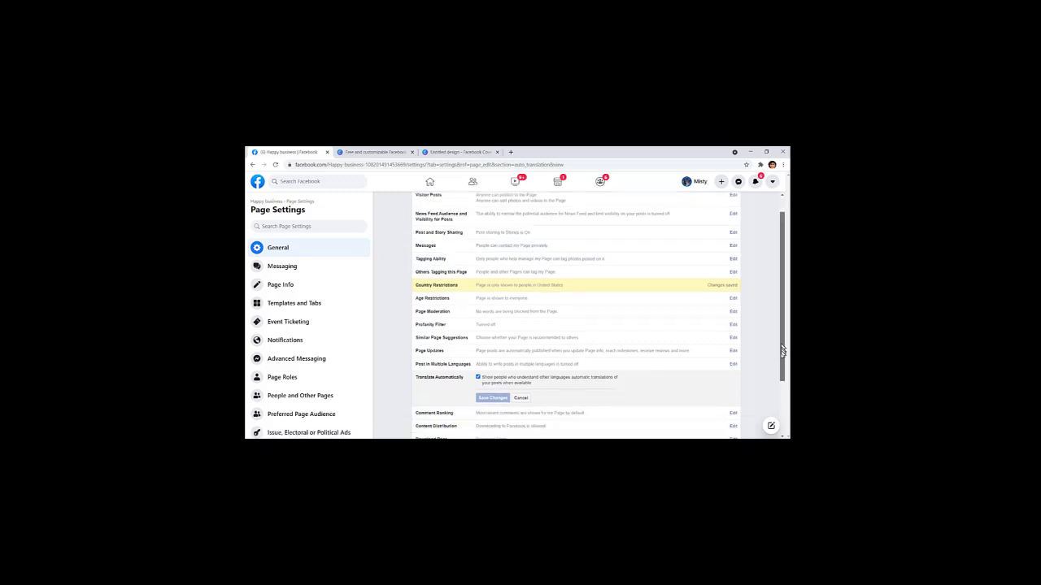
scroll(782, 333, "up", 1)
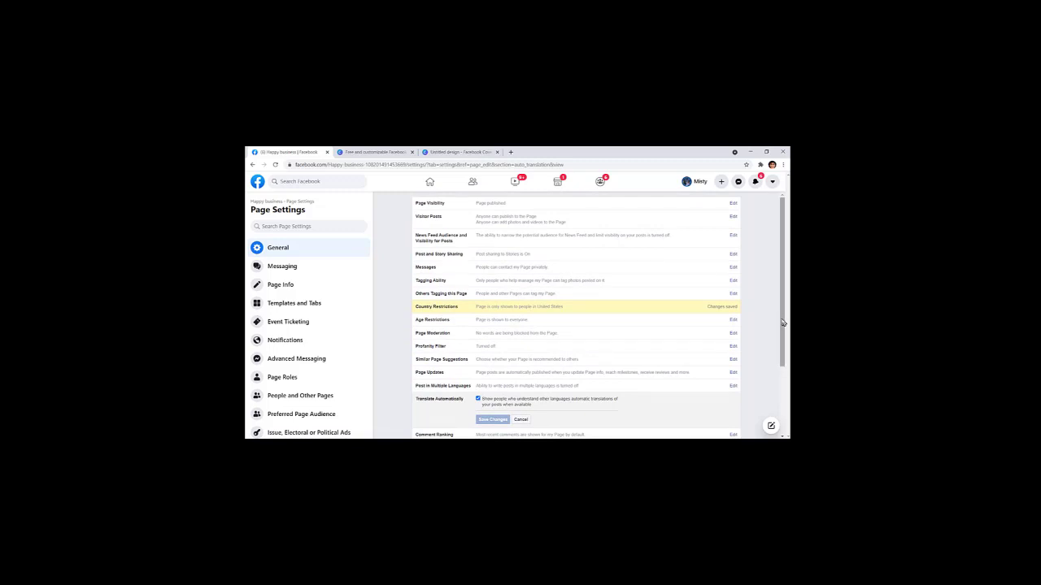
scroll(773, 316, "down", 2)
scroll(773, 357, "up", 2)
scroll(762, 341, "down", 2)
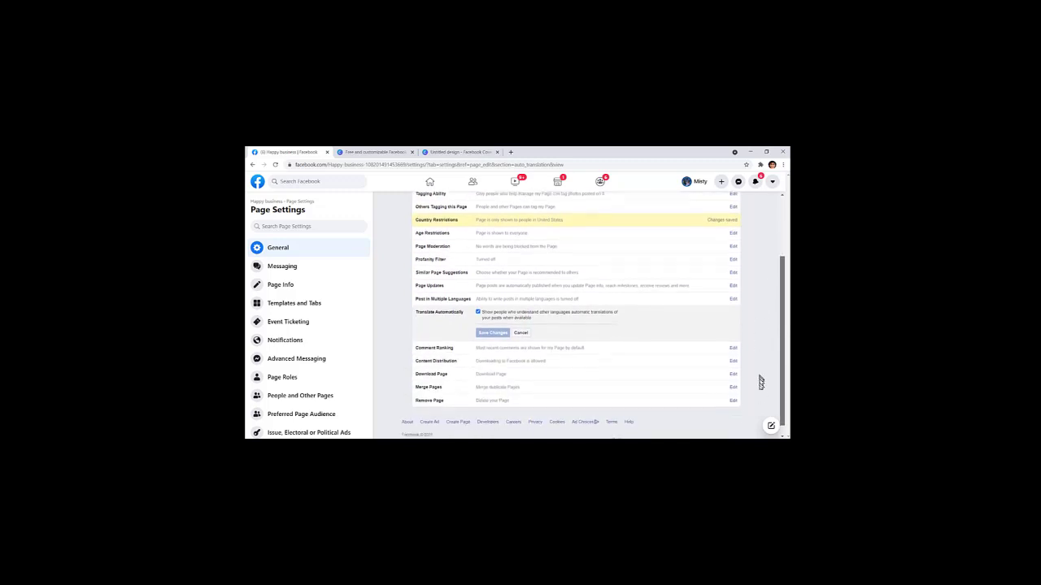
scroll(756, 341, "up", 2)
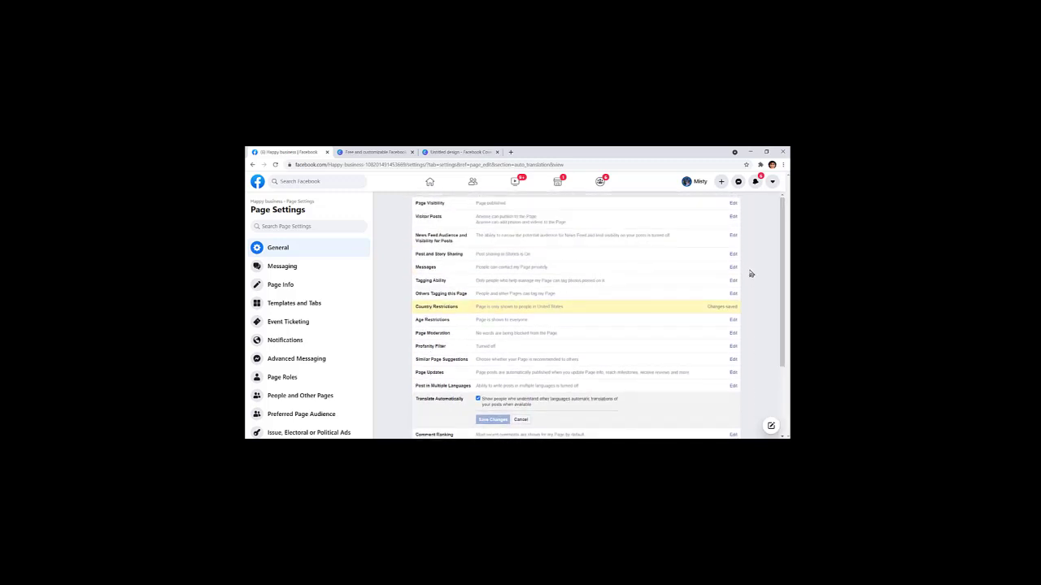
left_click(731, 207)
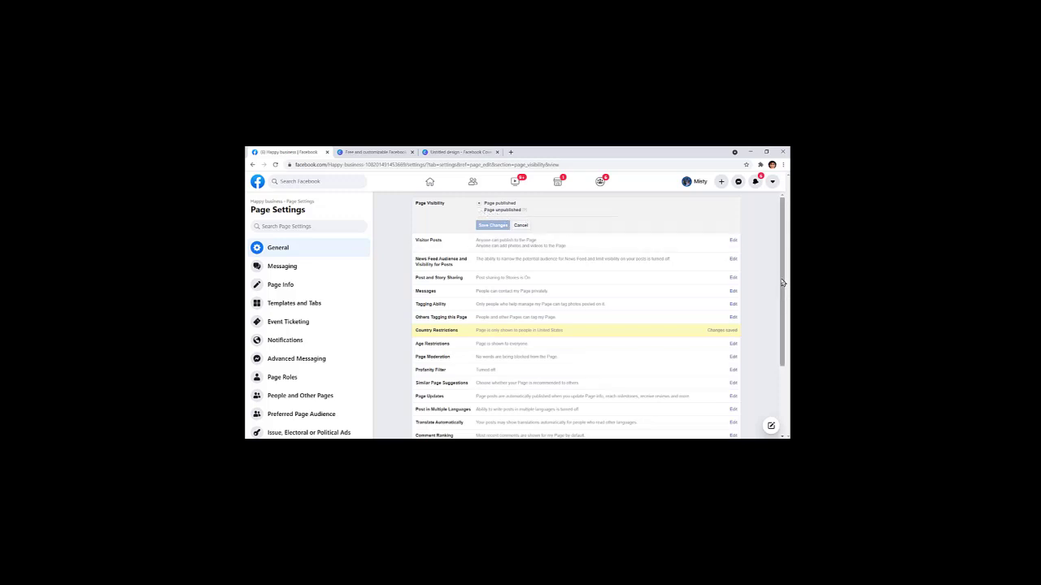
left_click_drag(778, 281, 778, 364)
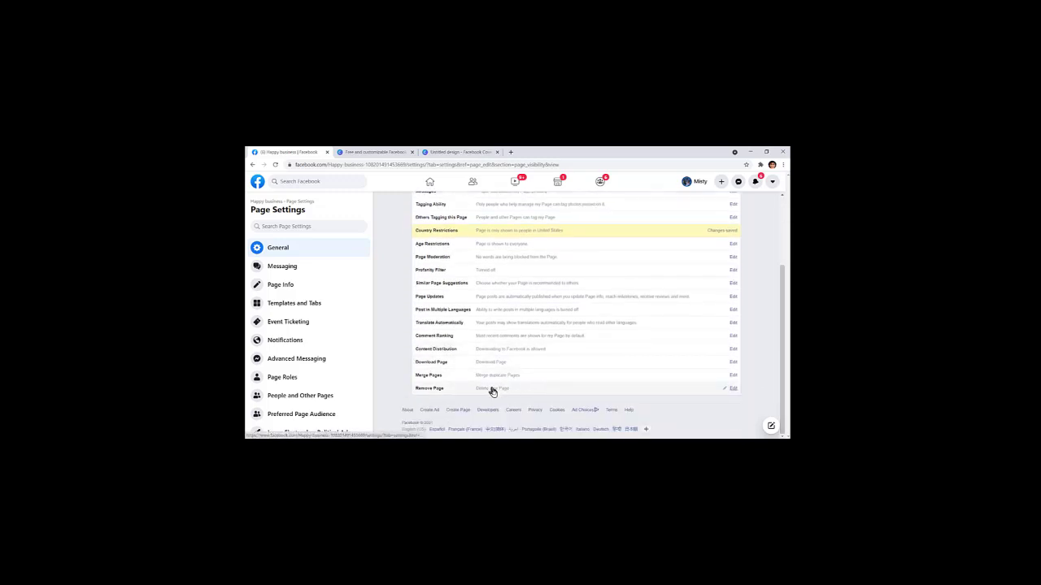